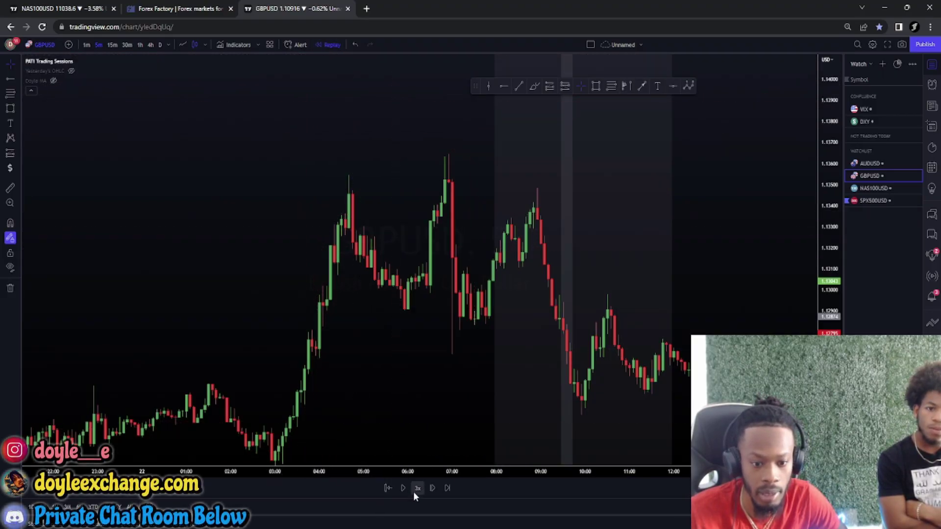
Restart the GBPUSD bar replay from Thu 22 Sep '22 06:55 and show the Doyle MA indicator
{"action": "left_click", "coordinate": [386, 488]}
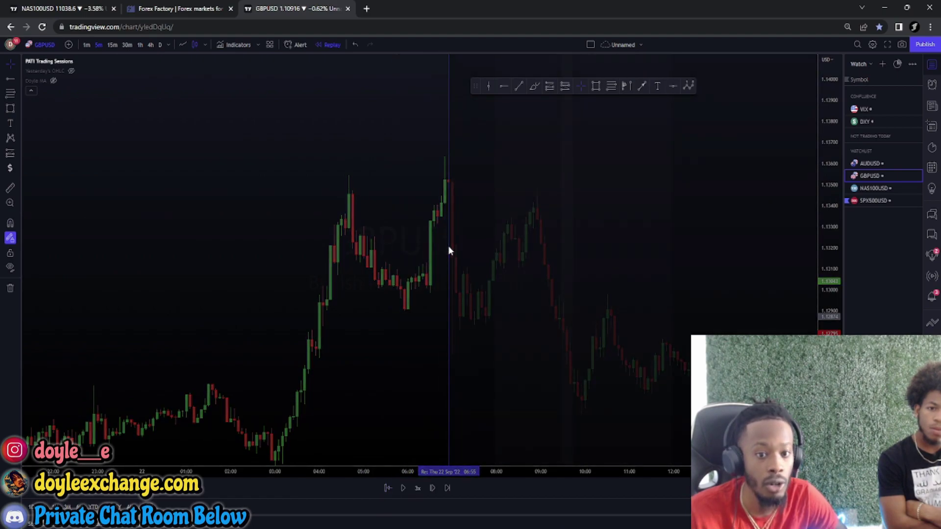
{"action": "left_click", "coordinate": [448, 245]}
{"action": "left_click_drag", "start_coordinate": [554, 345], "coordinate": [314, 329]}
{"action": "left_click", "coordinate": [53, 80]}
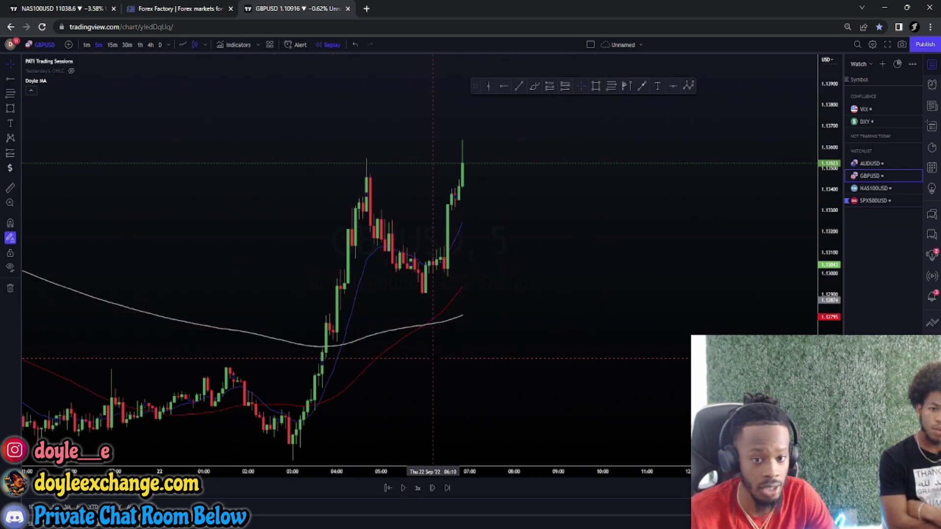
Advance the replay candle by candle to the large red 07:00 candle
{"action": "left_click", "coordinate": [433, 488]}
{"action": "left_click", "coordinate": [433, 488]}
{"action": "left_click", "coordinate": [432, 488]}
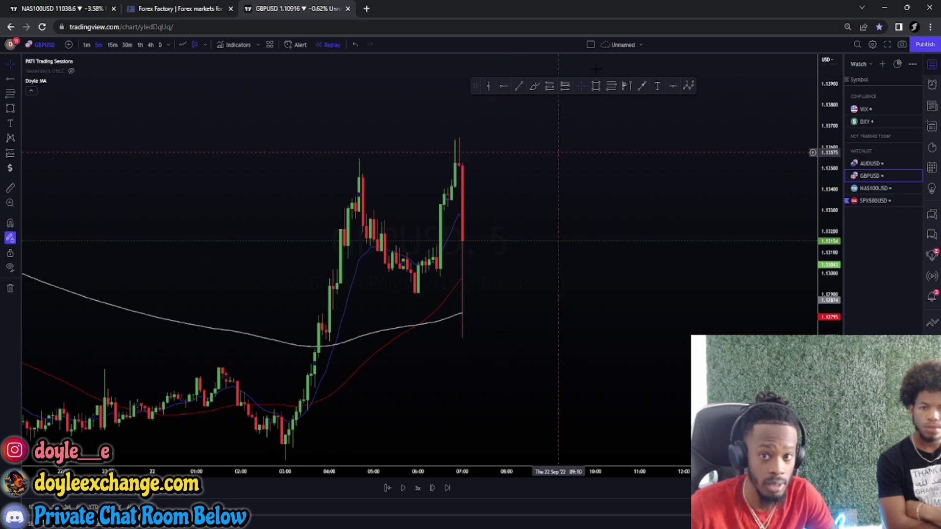
Draw a rectangle over the 07:00 high from about 1.13408 to 1.13643, spanning 06:35 to 11:05, and hide the Doyle MA indicator
{"action": "left_click", "coordinate": [597, 87]}
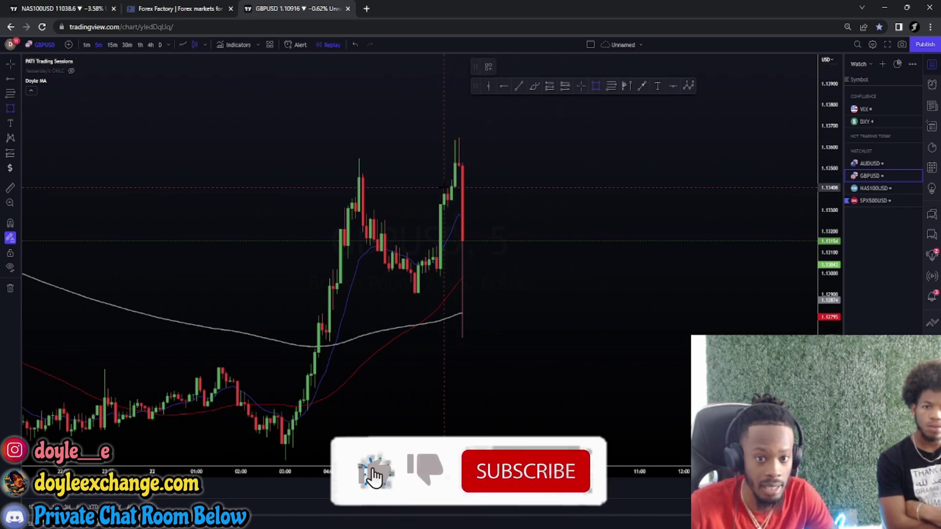
{"action": "left_click_drag", "start_coordinate": [443, 187], "coordinate": [643, 138]}
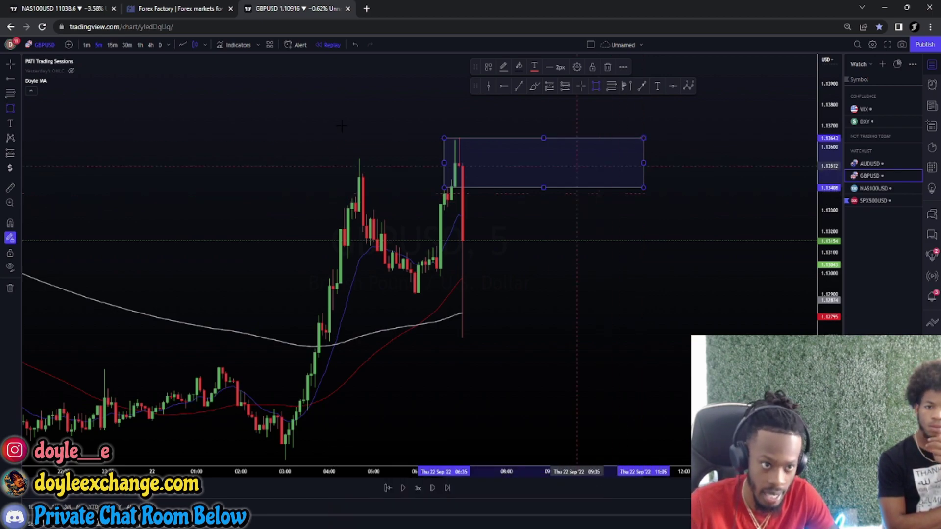
{"action": "left_click", "coordinate": [52, 81]}
{"action": "left_click", "coordinate": [9, 64]}
{"action": "left_click_drag", "start_coordinate": [587, 267], "coordinate": [497, 239]}
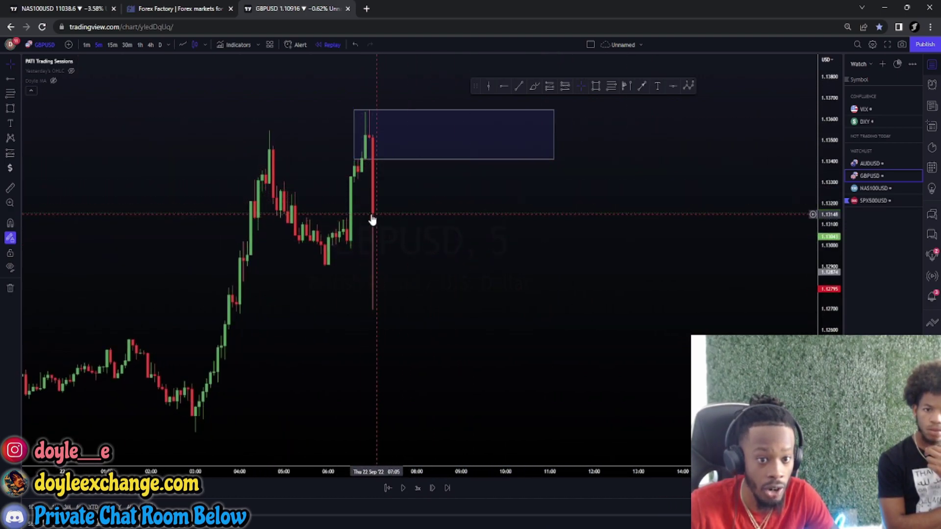
Place two horizontal rays, one near the rectangle's lower edge at about 1.13416 and one at the red 07:00 candle's close
{"action": "left_click", "coordinate": [10, 78]}
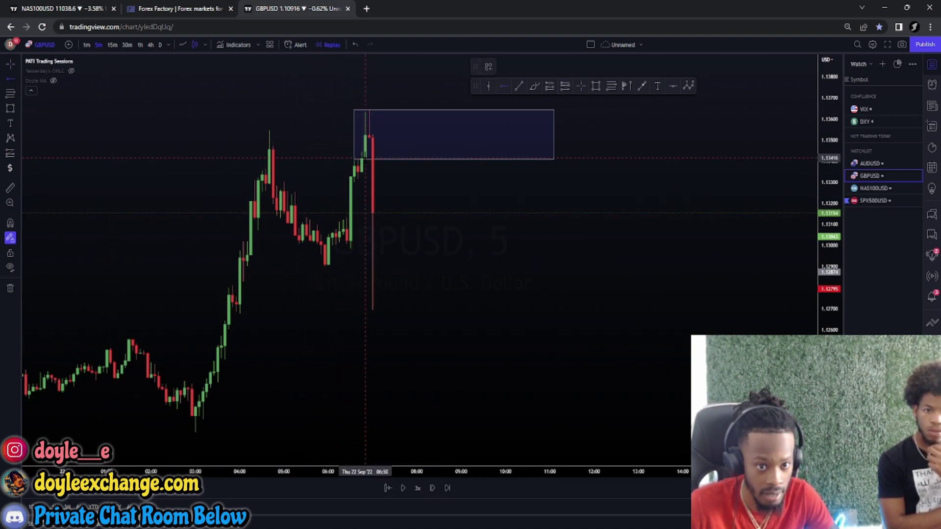
{"action": "left_click", "coordinate": [365, 157]}
{"action": "left_click", "coordinate": [361, 213]}
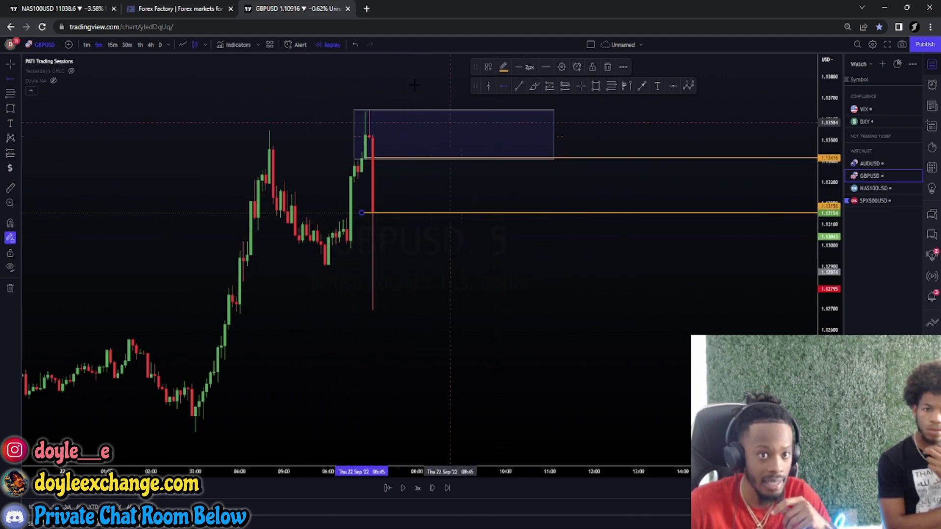
Brush an underline beneath the swing low near 06:00 and sketch a zigzag reversal pattern in the empty area beyond the candles
{"action": "left_click", "coordinate": [534, 87]}
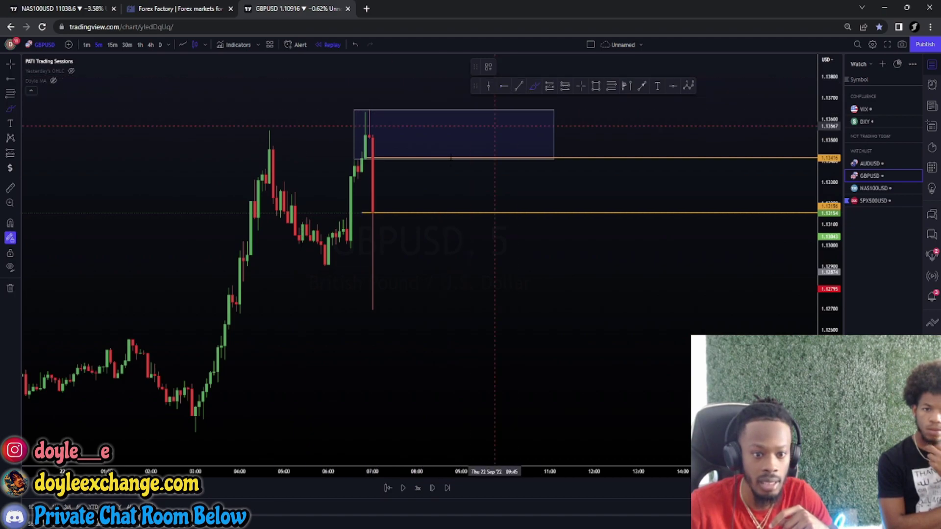
{"action": "mouse_move", "coordinate": [292, 265]}
{"action": "left_mouse_down"}
{"action": "mouse_move", "coordinate": [348, 262]}
{"action": "mouse_move", "coordinate": [310, 268]}
{"action": "left_mouse_up"}
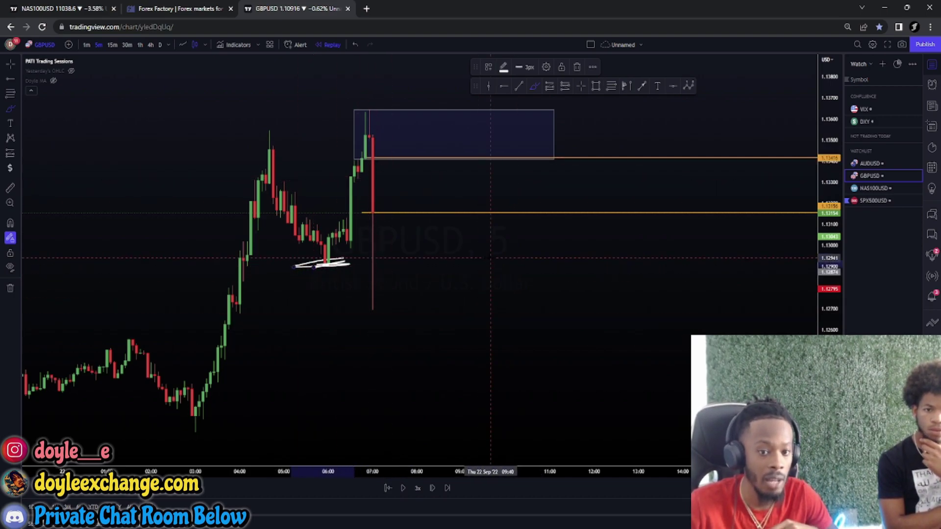
{"action": "mouse_move", "coordinate": [450, 349]}
{"action": "left_mouse_down"}
{"action": "mouse_move", "coordinate": [457, 318]}
{"action": "mouse_move", "coordinate": [496, 317]}
{"action": "mouse_move", "coordinate": [538, 255]}
{"action": "mouse_move", "coordinate": [591, 315]}
{"action": "mouse_move", "coordinate": [638, 420]}
{"action": "left_mouse_up"}
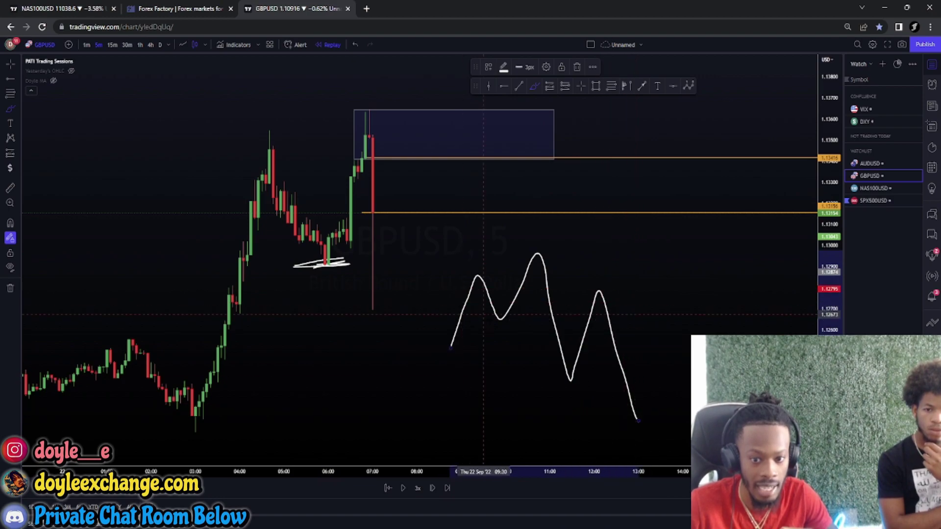
Circle the pattern's retest peak and the rectangle's lower edge with the brush, and mark the matching lows with a line and arrows
{"action": "mouse_move", "coordinate": [595, 284]}
{"action": "left_mouse_down"}
{"action": "mouse_move", "coordinate": [583, 297]}
{"action": "mouse_move", "coordinate": [603, 283]}
{"action": "mouse_move", "coordinate": [586, 284]}
{"action": "left_mouse_up"}
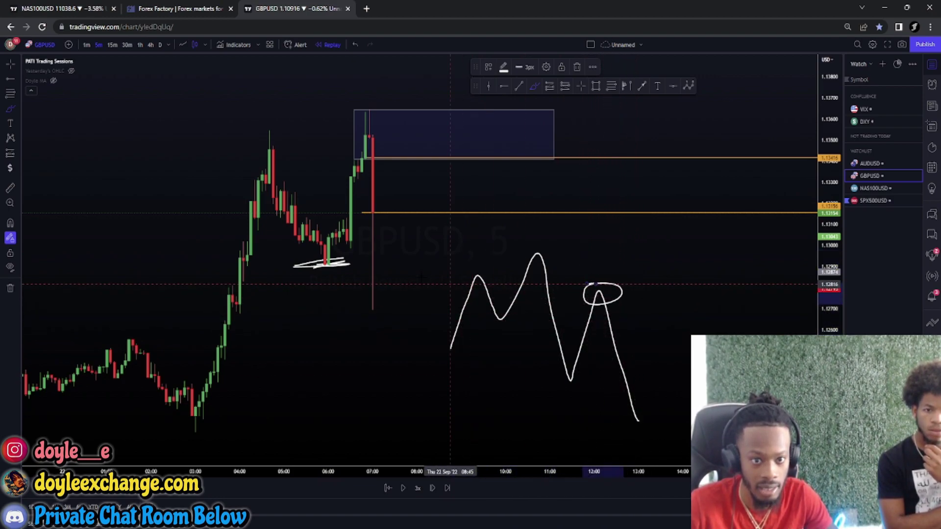
{"action": "mouse_move", "coordinate": [463, 138]}
{"action": "left_mouse_down"}
{"action": "mouse_move", "coordinate": [446, 164]}
{"action": "mouse_move", "coordinate": [461, 139]}
{"action": "left_mouse_up"}
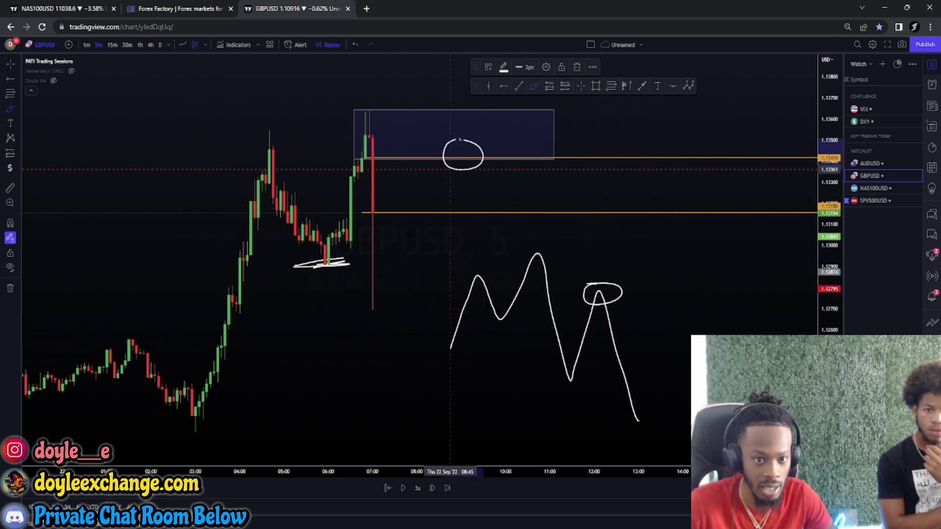
{"action": "left_click_drag", "start_coordinate": [485, 318], "coordinate": [543, 317]}
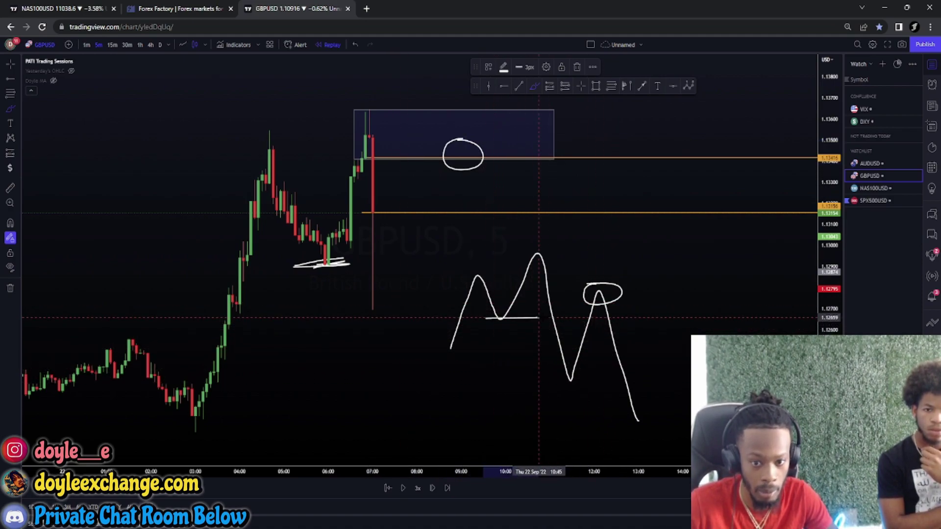
{"action": "mouse_move", "coordinate": [317, 298]}
{"action": "left_mouse_down"}
{"action": "mouse_move", "coordinate": [317, 276]}
{"action": "mouse_move", "coordinate": [328, 288]}
{"action": "left_mouse_up"}
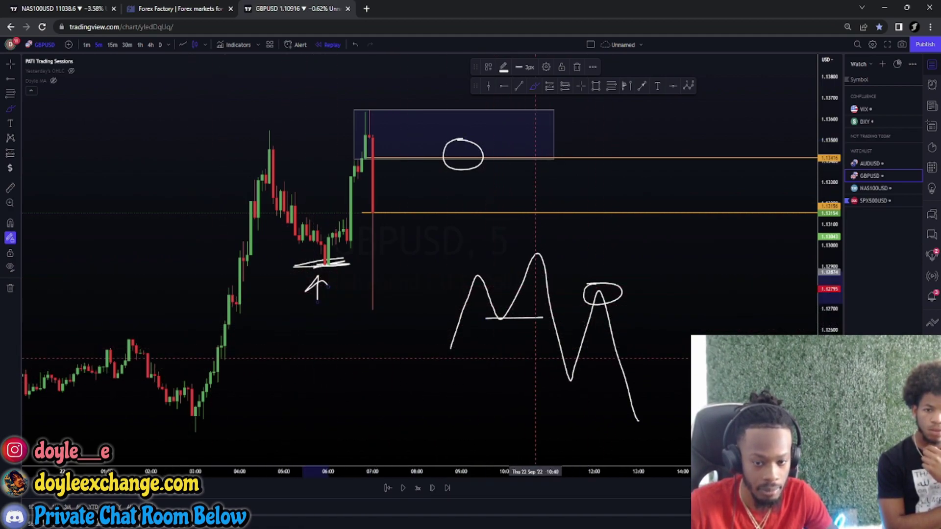
{"action": "left_click_drag", "start_coordinate": [504, 333], "coordinate": [509, 346]}
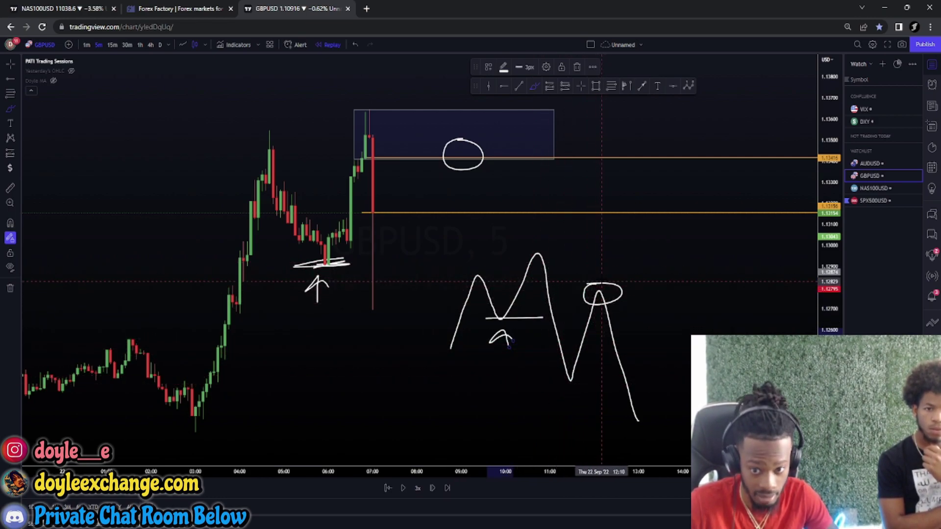
{"action": "left_click_drag", "start_coordinate": [458, 139], "coordinate": [490, 161]}
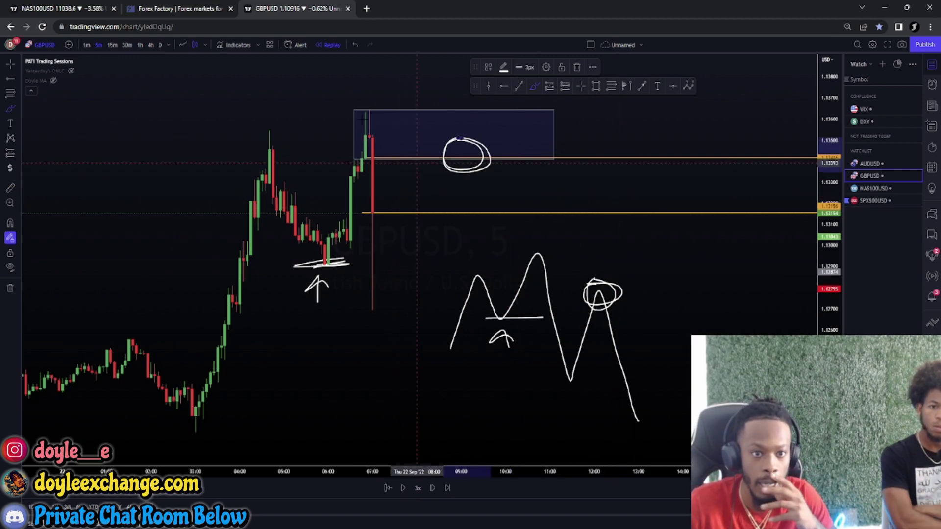
Undo all the freehand brush markings, keeping the rectangle and the two horizontal rays
{"action": "left_click", "coordinate": [356, 46]}
{"action": "left_click", "coordinate": [356, 45]}
{"action": "left_click", "coordinate": [355, 45]}
{"action": "left_click", "coordinate": [355, 45]}
{"action": "left_click", "coordinate": [356, 45]}
{"action": "left_click", "coordinate": [356, 45]}
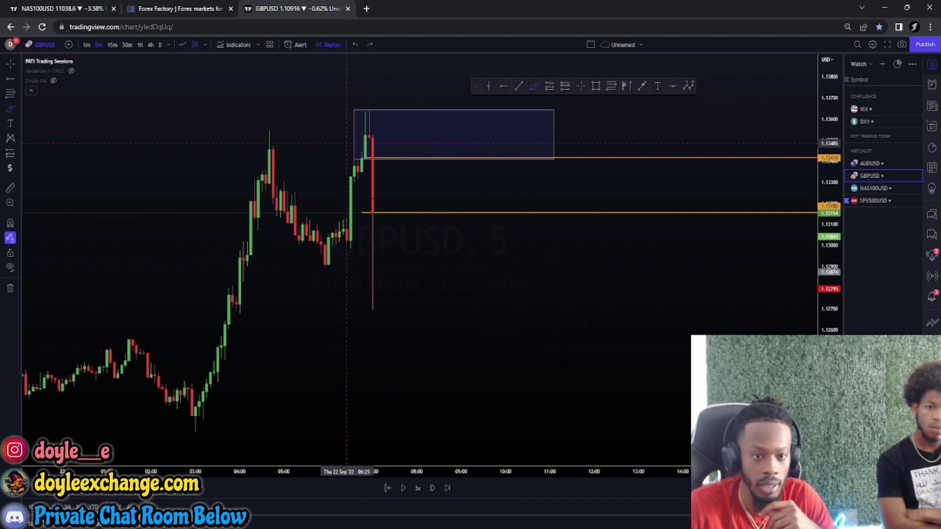
Advance the replay by one candle, then move the lower ray to about 1.13215 and the upper ray to the rectangle's edge at 1.13408
{"action": "left_click", "coordinate": [432, 488]}
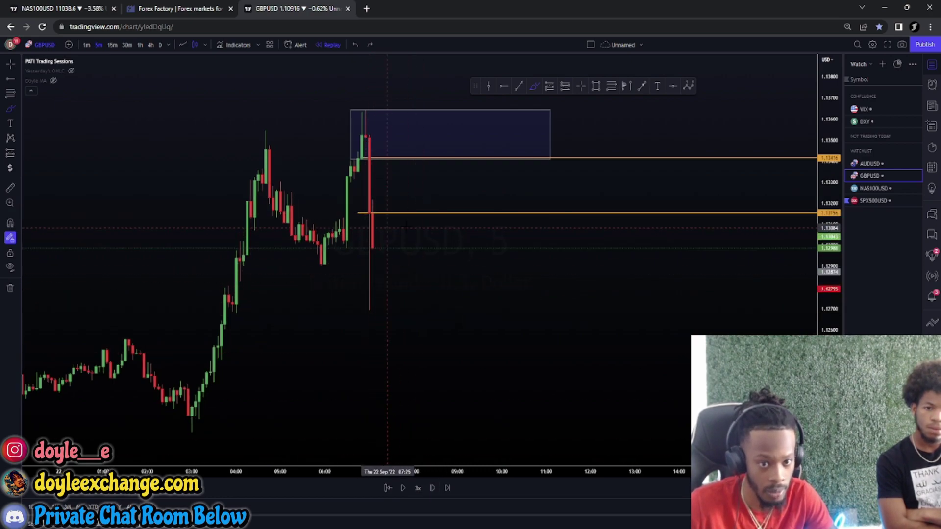
{"action": "left_click", "coordinate": [11, 65]}
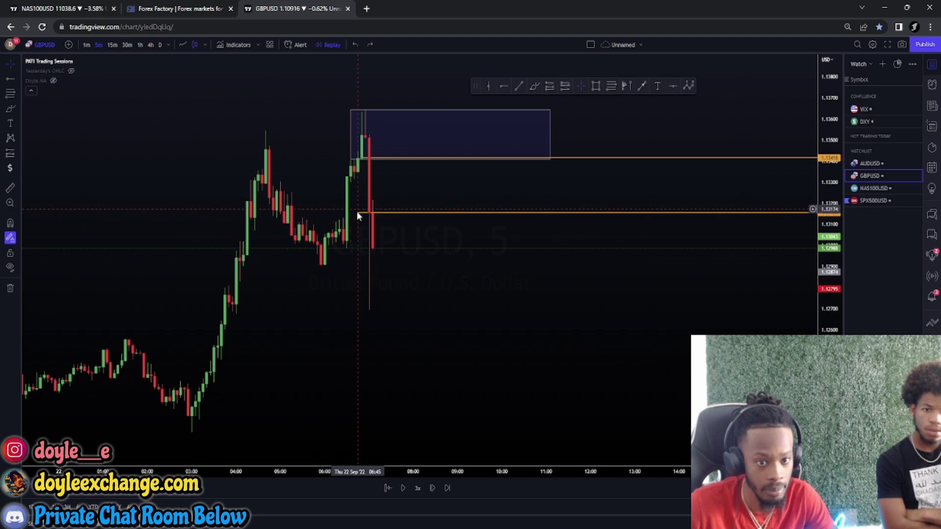
{"action": "left_click_drag", "start_coordinate": [356, 210], "coordinate": [355, 200]}
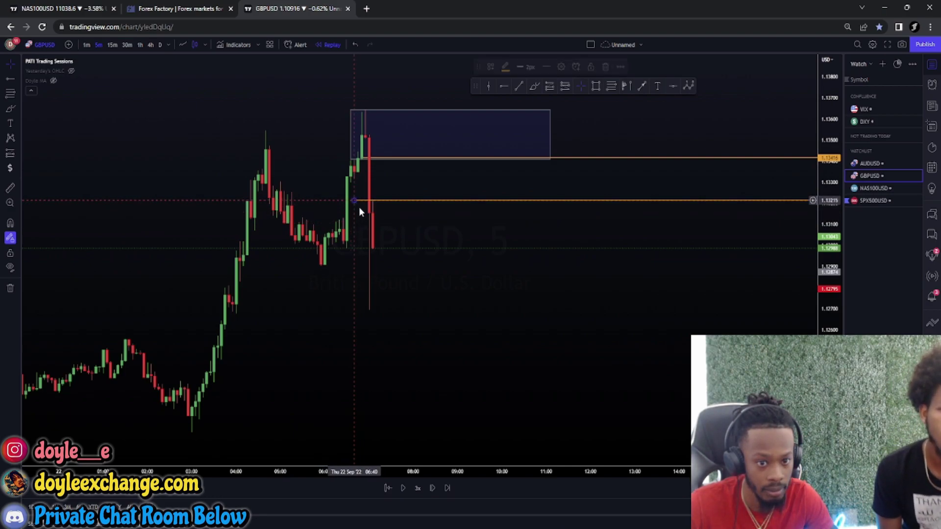
{"action": "left_click", "coordinate": [361, 159]}
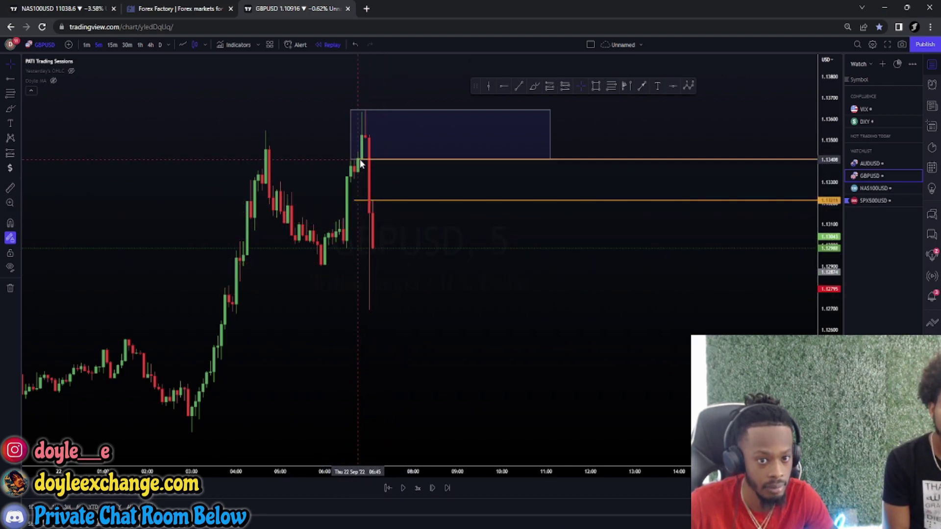
Advance the replay one candle at a time to the 08:05 candle
{"action": "left_click", "coordinate": [430, 487]}
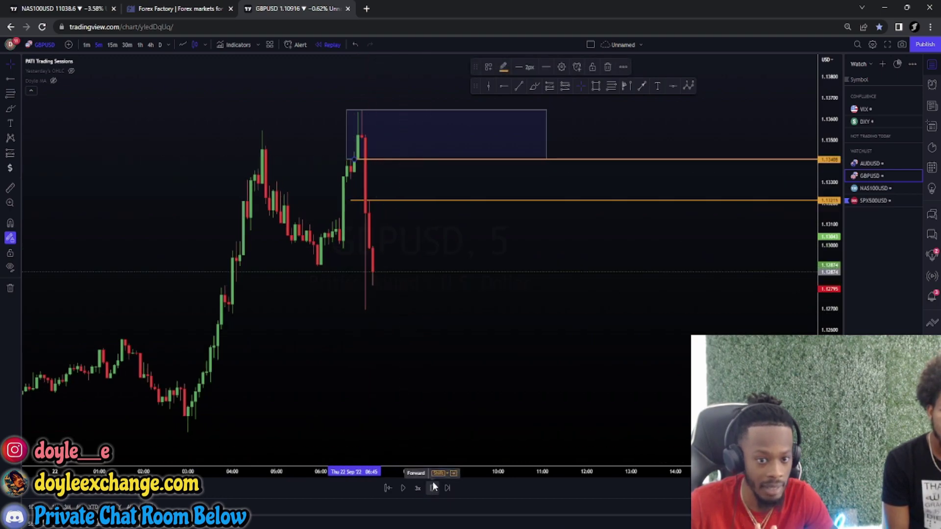
{"action": "left_click", "coordinate": [432, 487]}
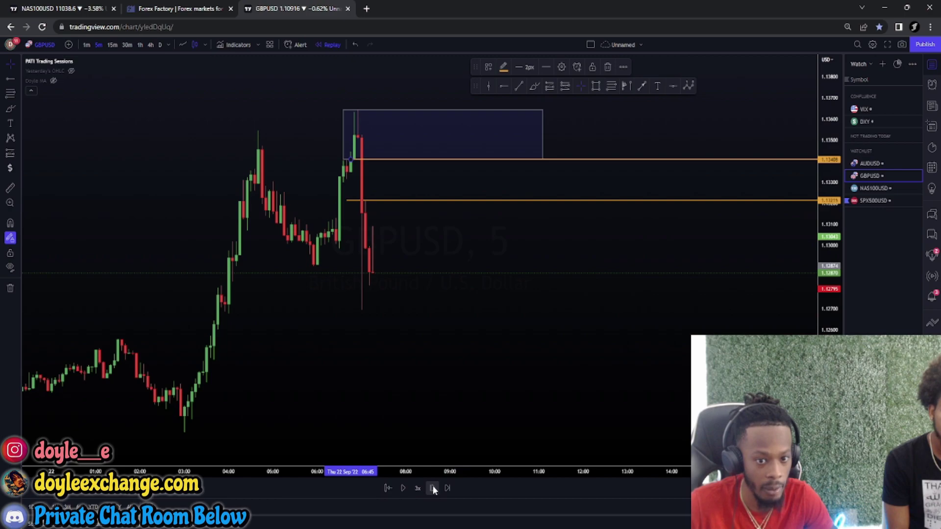
{"action": "left_click", "coordinate": [433, 487]}
{"action": "left_click", "coordinate": [432, 487]}
{"action": "left_click", "coordinate": [432, 487]}
{"action": "left_click", "coordinate": [432, 487]}
{"action": "left_click", "coordinate": [432, 487]}
{"action": "left_click", "coordinate": [432, 488]}
{"action": "left_click", "coordinate": [432, 487]}
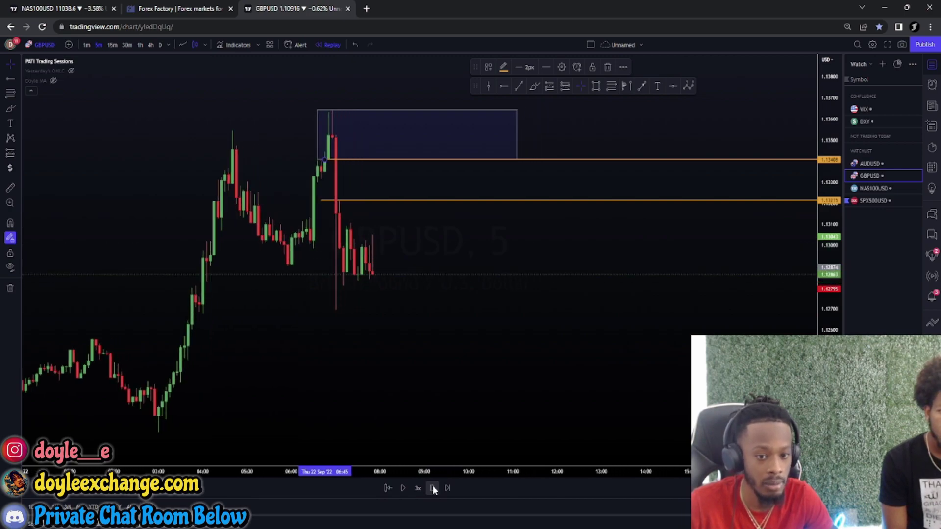
{"action": "left_click", "coordinate": [432, 488]}
{"action": "left_click", "coordinate": [432, 487]}
{"action": "left_click", "coordinate": [432, 488]}
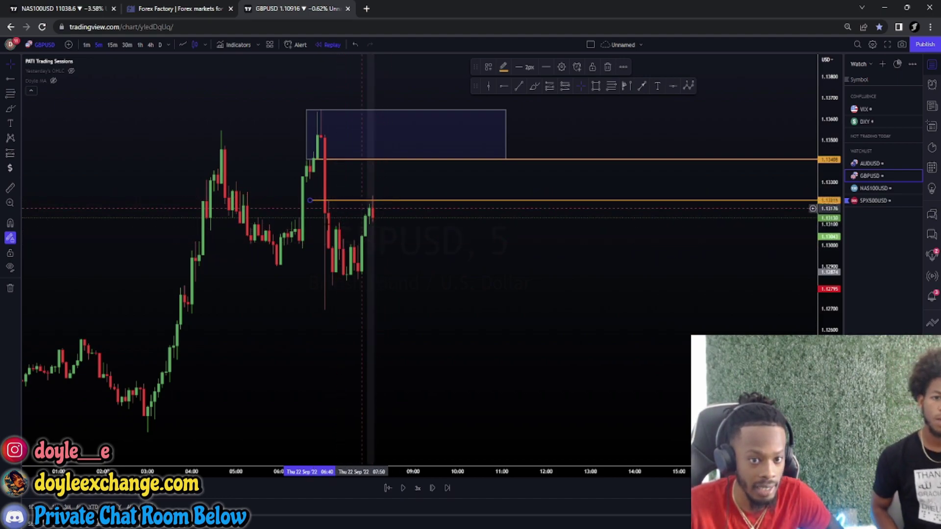
Advance the replay to the 08:15 candle, raising the lower ray to each new high, from about 1.13234 to 1.13279 and 1.13332
{"action": "left_click_drag", "start_coordinate": [311, 198], "coordinate": [311, 195]}
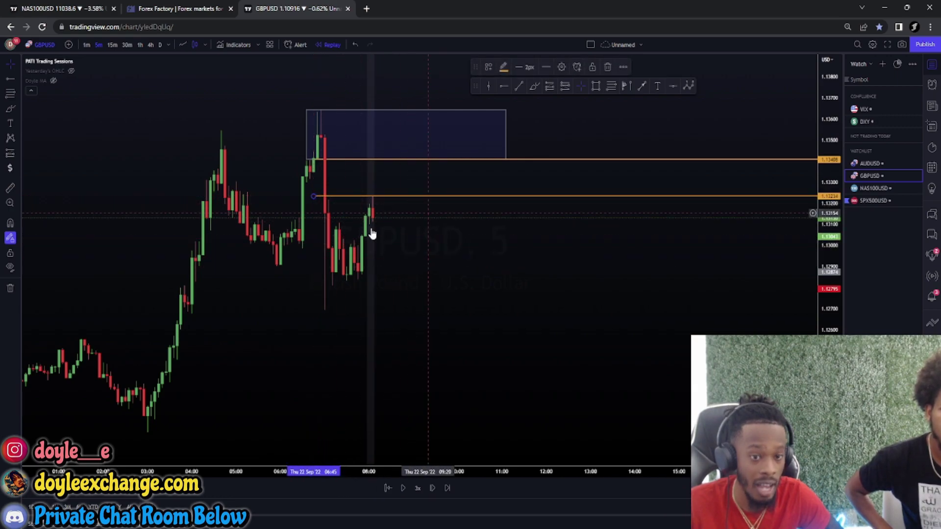
{"action": "left_click", "coordinate": [430, 488]}
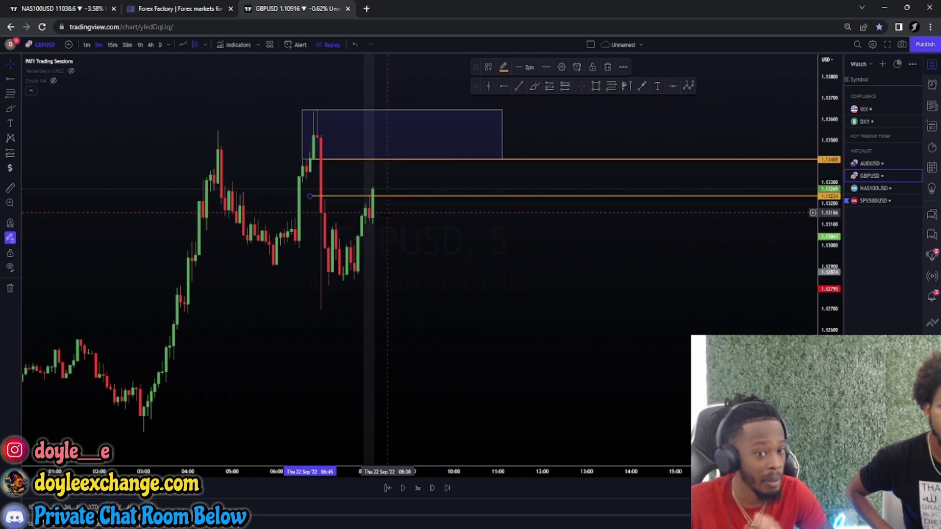
{"action": "left_click_drag", "start_coordinate": [310, 197], "coordinate": [311, 188]}
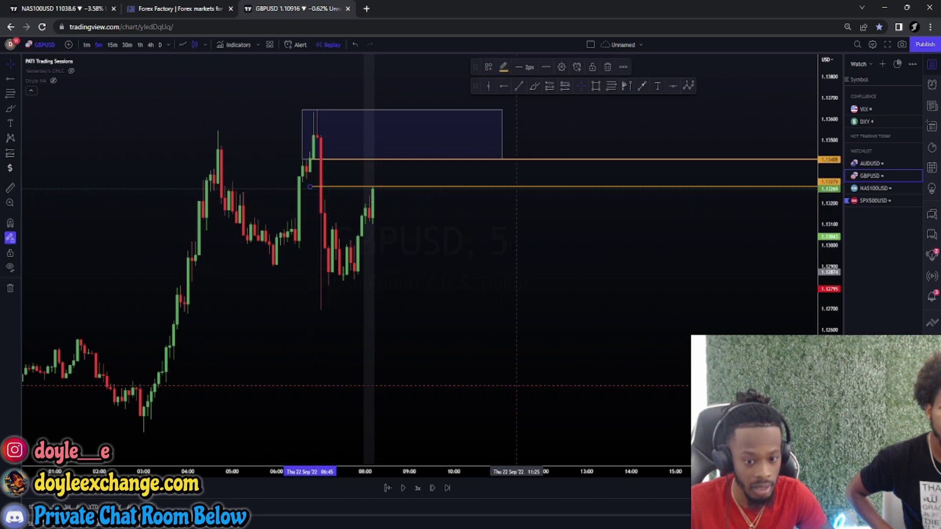
{"action": "left_click", "coordinate": [433, 488]}
{"action": "left_click_drag", "start_coordinate": [306, 187], "coordinate": [309, 176]}
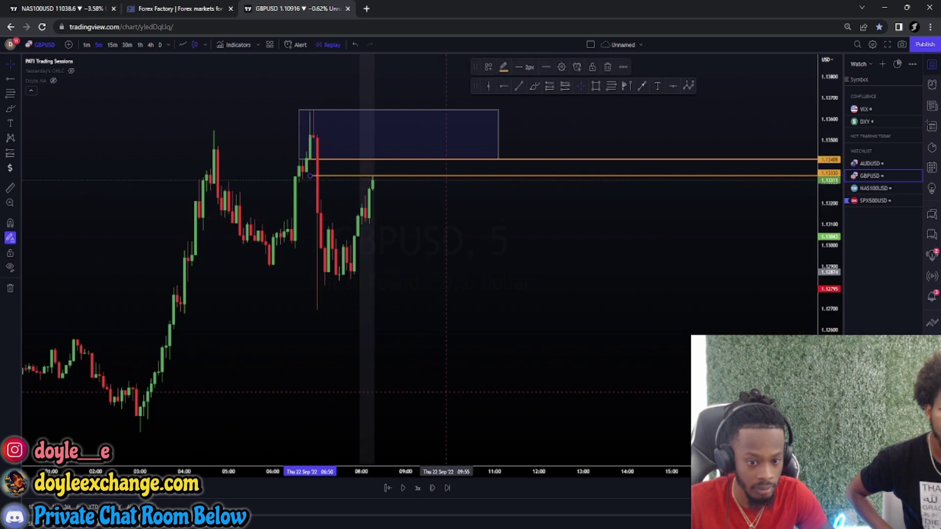
Advance the replay to the 08:20 candle and raise the lower ray to its high at about 1.13340
{"action": "left_click", "coordinate": [428, 488]}
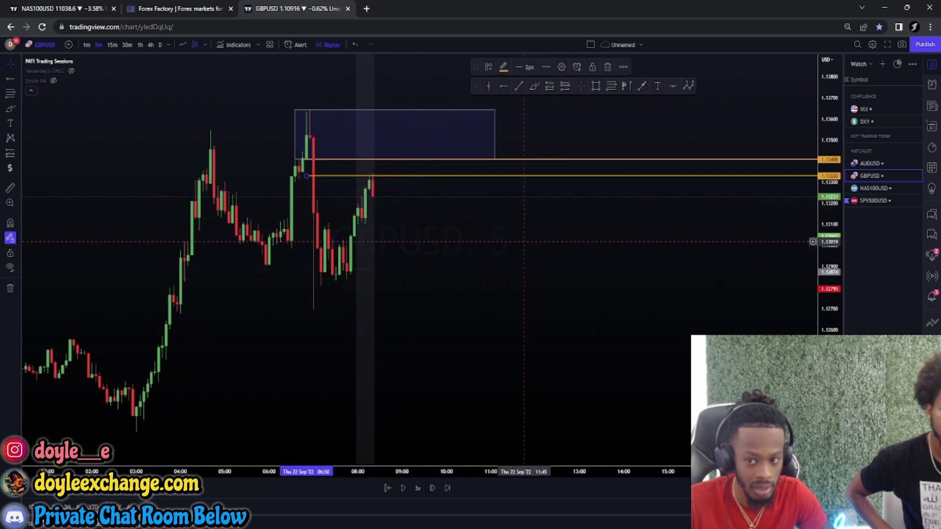
{"action": "scroll", "coordinate": [517, 338], "scroll_direction": "up", "scroll_amount": 3}
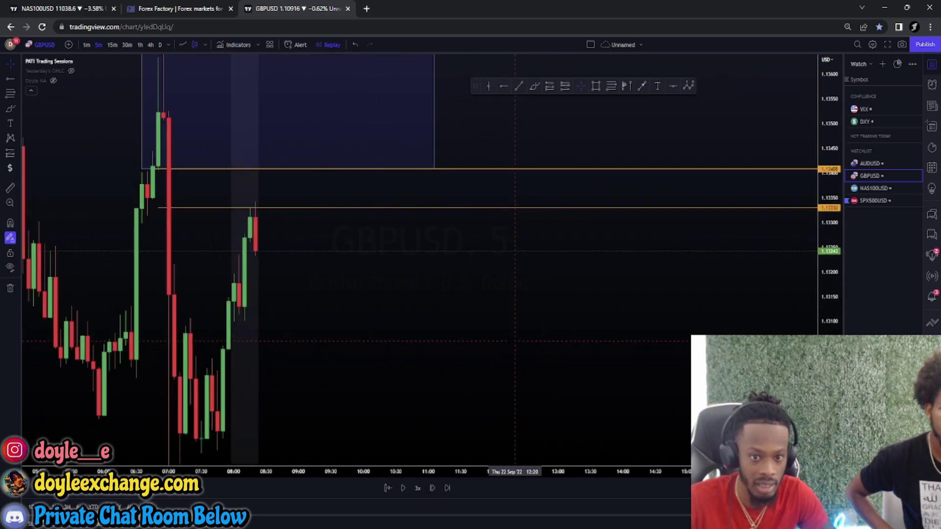
{"action": "left_click_drag", "start_coordinate": [158, 210], "coordinate": [159, 201]}
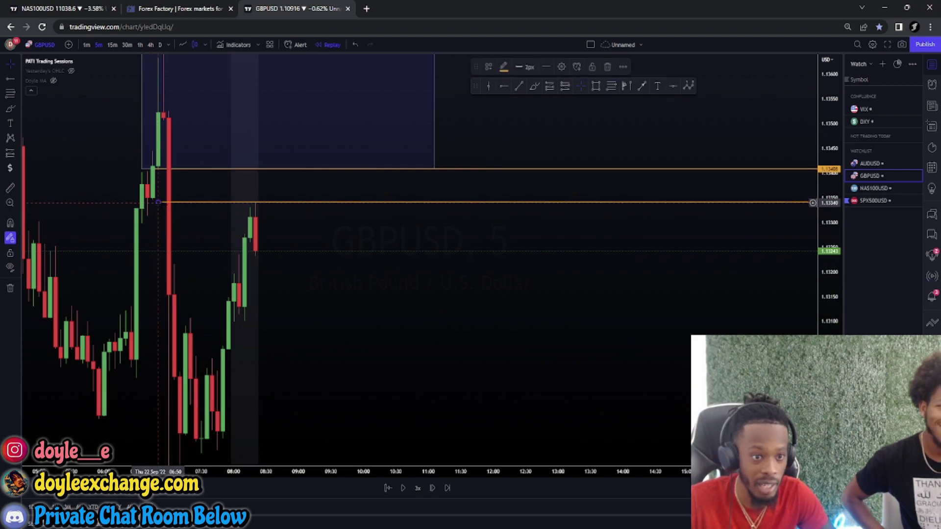
{"action": "left_click_drag", "start_coordinate": [399, 342], "coordinate": [471, 331]}
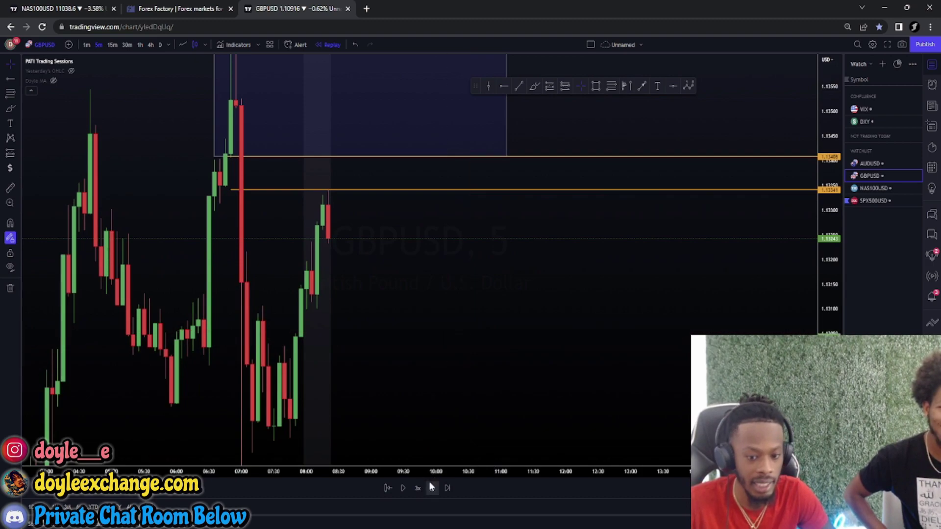
{"action": "left_click_drag", "start_coordinate": [828, 283], "coordinate": [826, 300]}
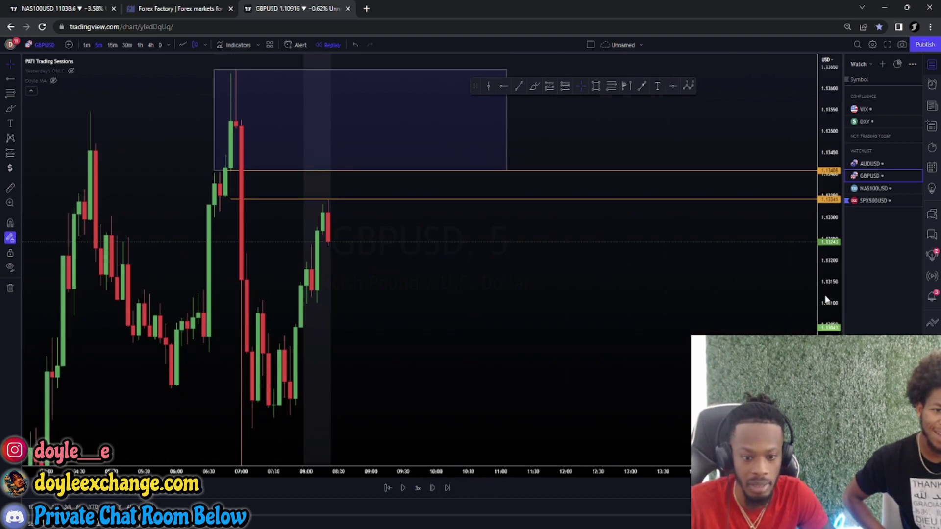
Advance the replay to the 08:40 candle and raise the lower ray to that candle's high at about 1.13345
{"action": "left_click", "coordinate": [432, 488]}
{"action": "left_click", "coordinate": [432, 488]}
{"action": "left_click", "coordinate": [432, 488]}
{"action": "left_click", "coordinate": [431, 490]}
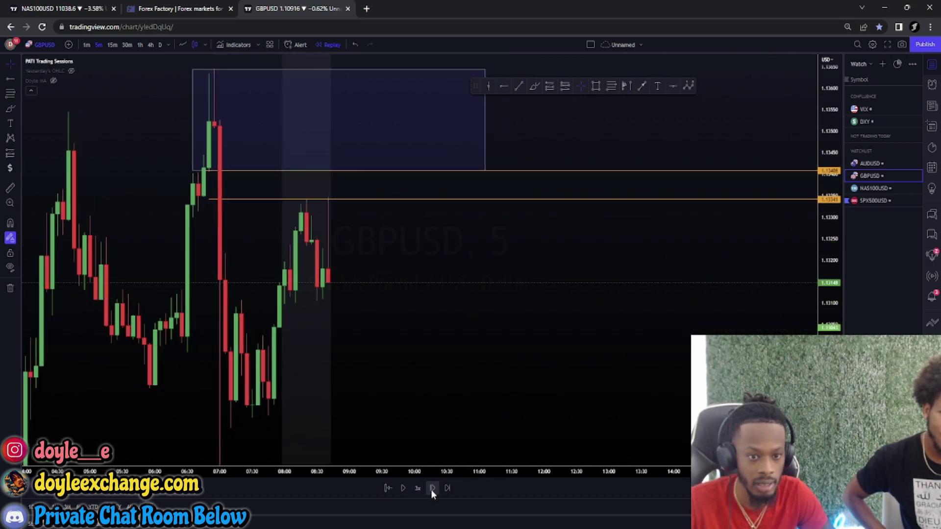
{"action": "left_click", "coordinate": [208, 197]}
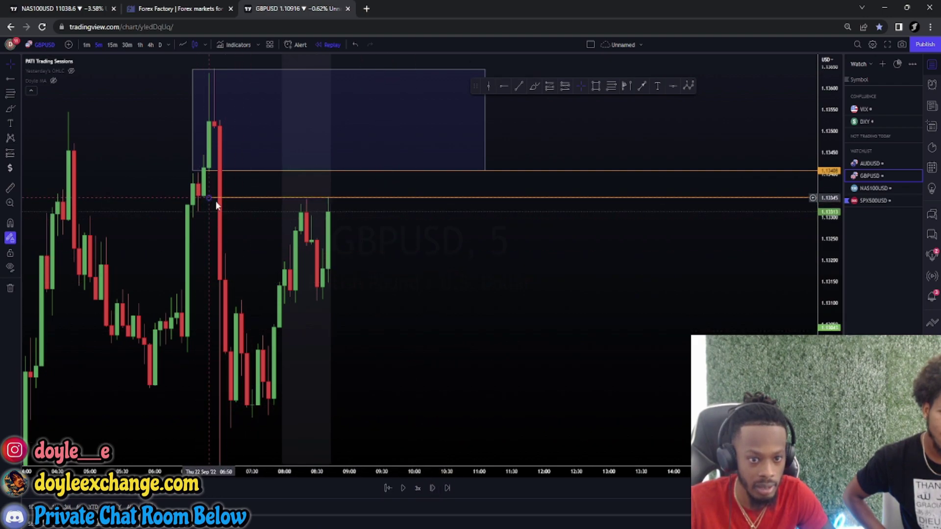
Advance the replay to the 08:45 candle, raise the lower ray to its high at about 1.1338, and continue candle by candle
{"action": "left_click", "coordinate": [433, 487]}
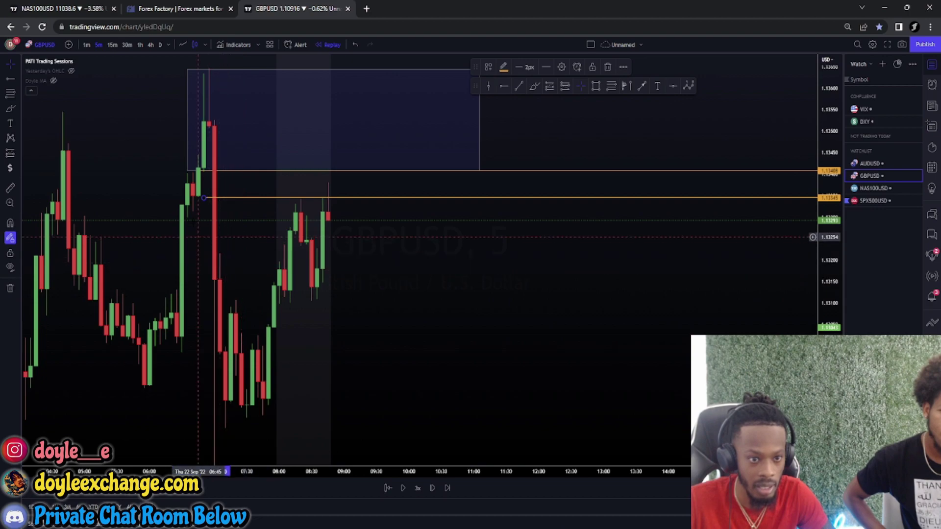
{"action": "left_click_drag", "start_coordinate": [202, 197], "coordinate": [202, 182]}
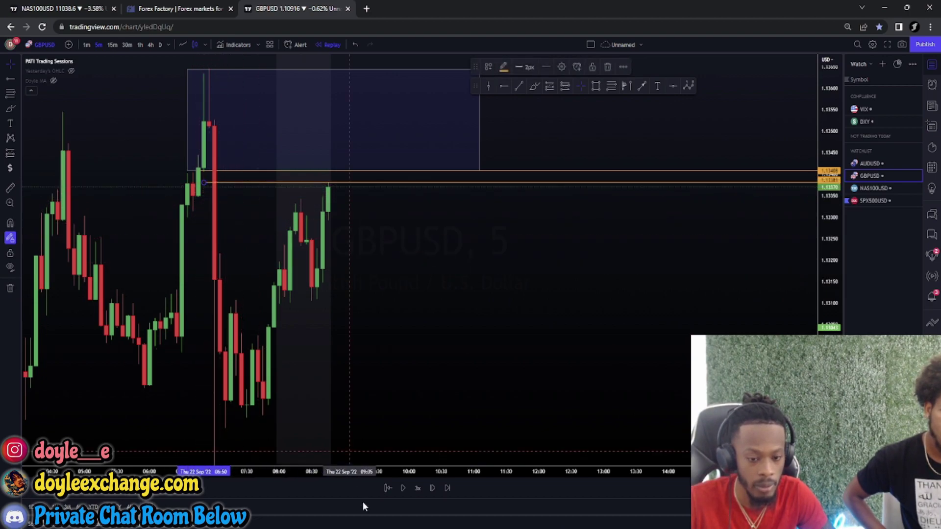
{"action": "left_click", "coordinate": [433, 487]}
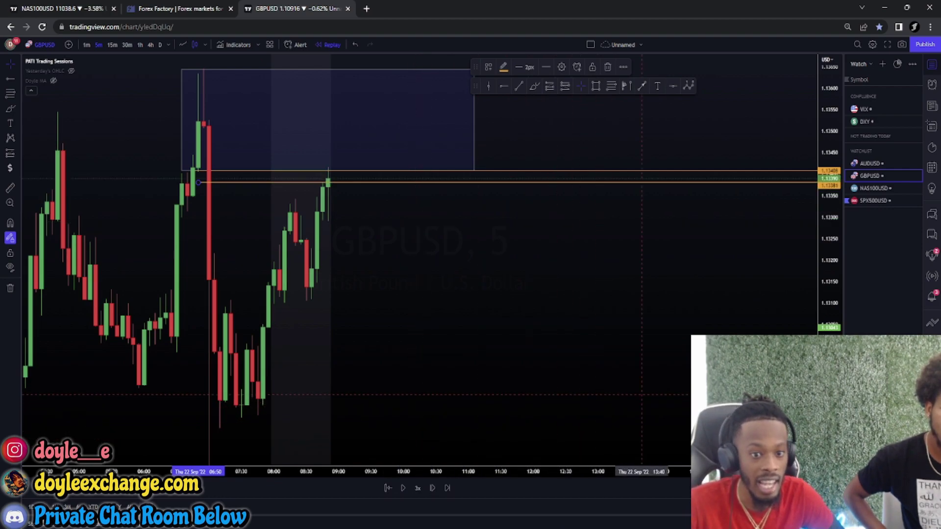
{"action": "left_click", "coordinate": [433, 488]}
{"action": "left_click", "coordinate": [433, 487]}
{"action": "left_click", "coordinate": [433, 488]}
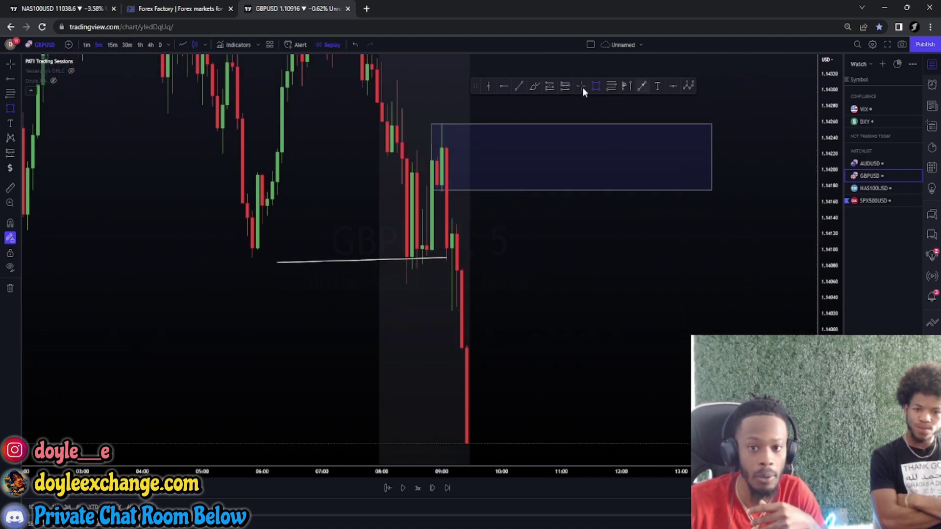
On the 20 Sep 2022 chart, add horizontal rays at the supply zone's lower edge, about 1.14171, and at about 1.14139 below it
{"action": "left_click", "coordinate": [504, 85]}
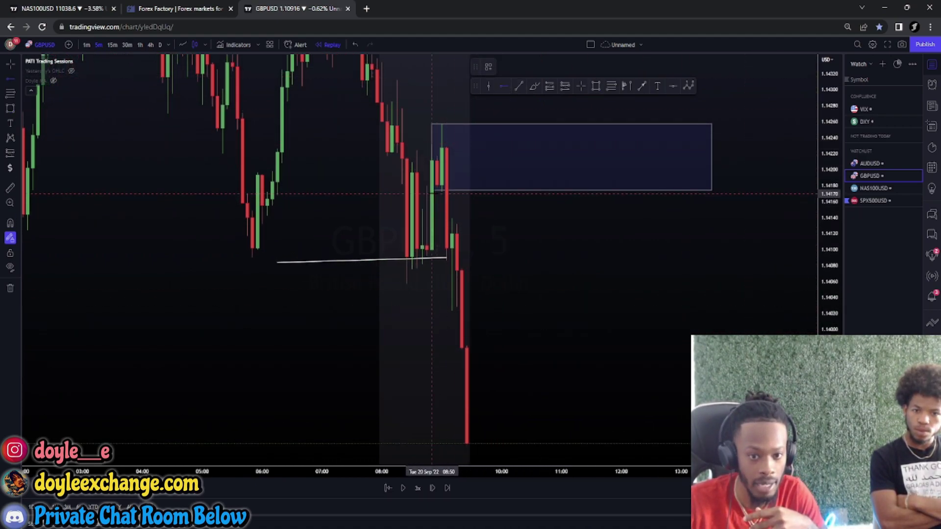
{"action": "left_click", "coordinate": [432, 193]}
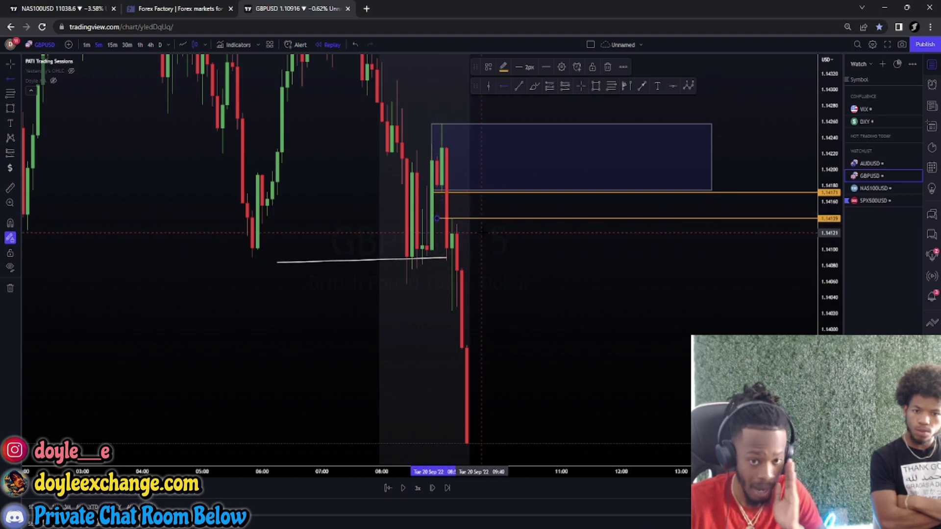
{"action": "key", "text": "Escape"}
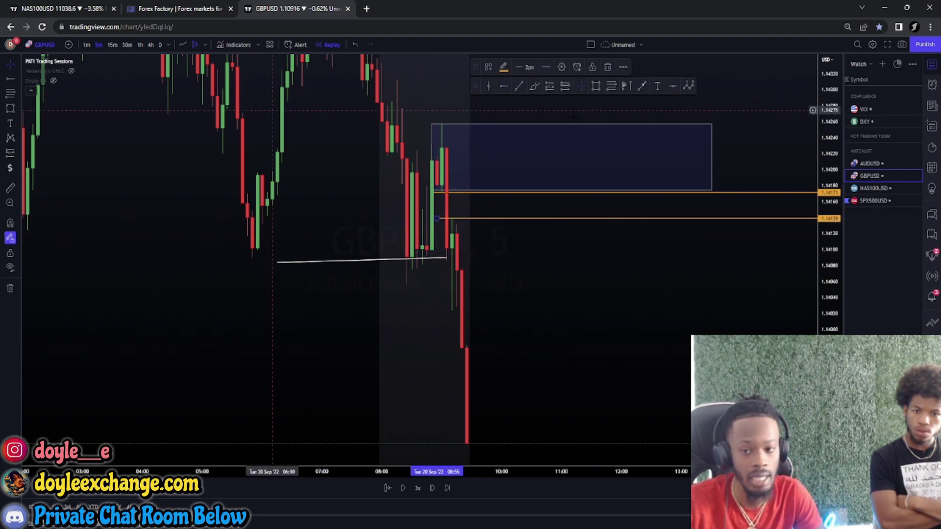
Advance the 20 Sep 2022 replay candle by candle to the 10:50 candle
{"action": "left_click_drag", "start_coordinate": [818, 113], "coordinate": [591, 353]}
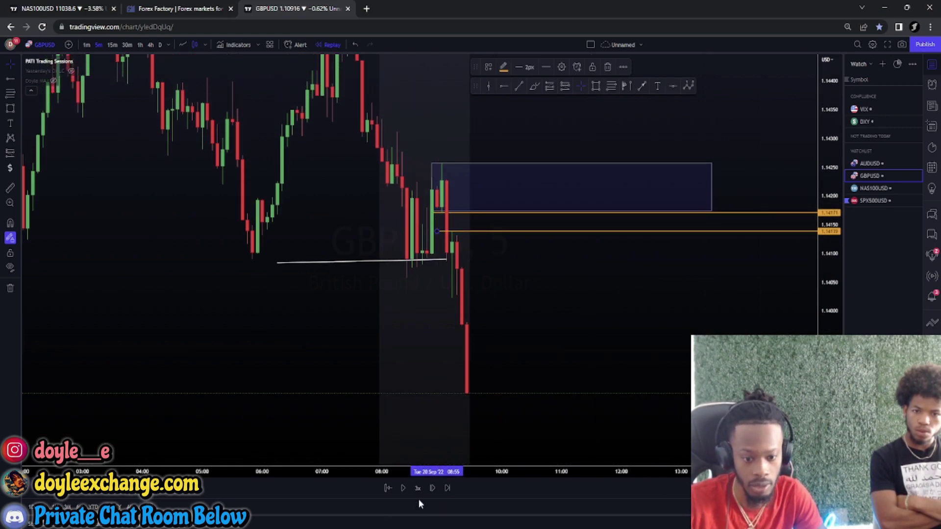
{"action": "left_click", "coordinate": [431, 489]}
{"action": "left_click", "coordinate": [431, 488]}
{"action": "left_click", "coordinate": [430, 488]}
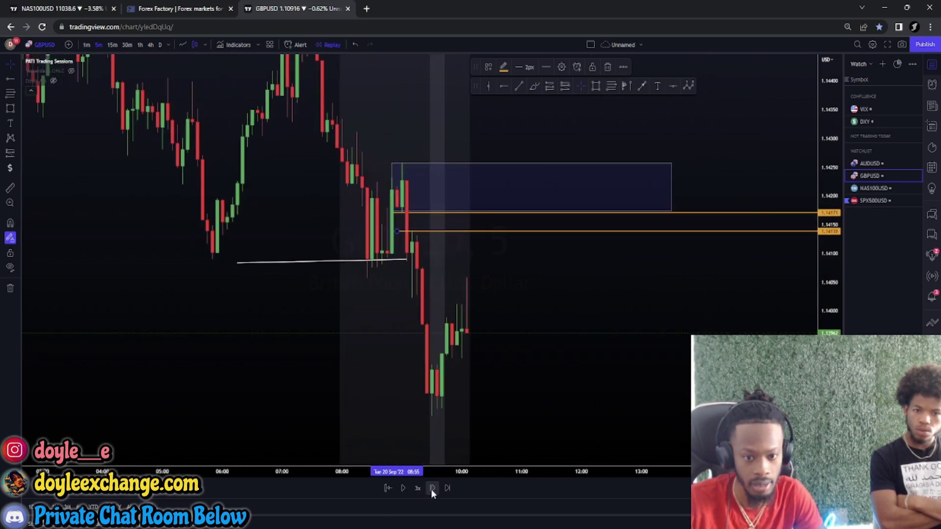
{"action": "left_click", "coordinate": [432, 488]}
{"action": "left_click", "coordinate": [432, 488]}
{"action": "left_click", "coordinate": [432, 488]}
{"action": "left_click", "coordinate": [432, 488]}
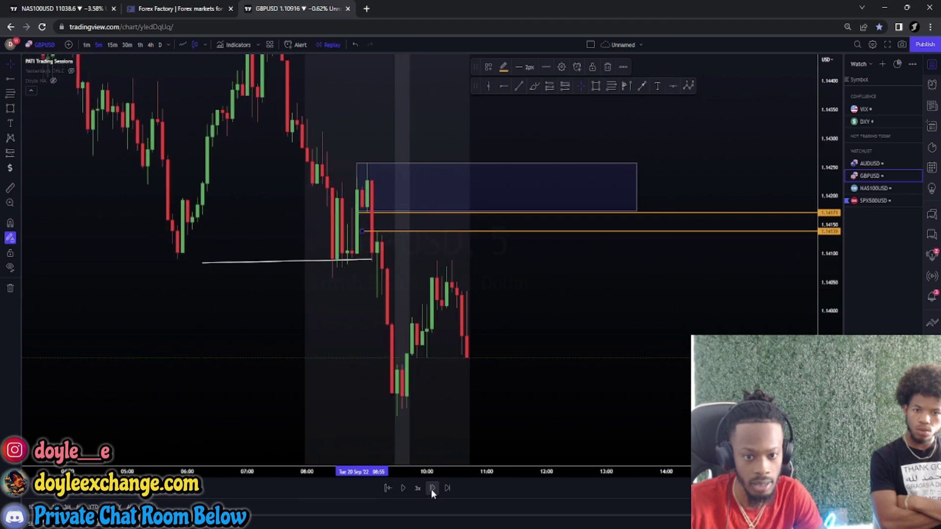
{"action": "left_click", "coordinate": [432, 488]}
{"action": "left_click", "coordinate": [431, 488]}
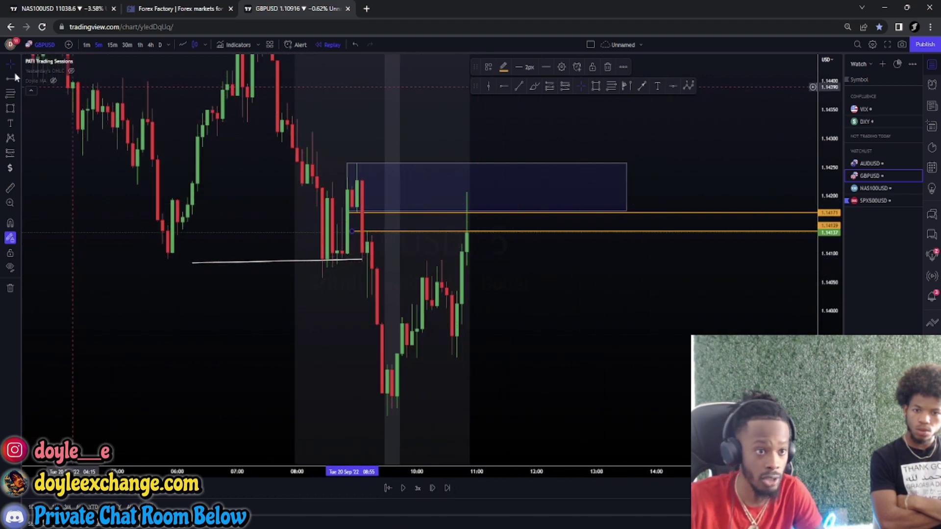
Delete both horizontal rays and brush a short horizontal stroke at about 1.1408, starting at the 10:45 candle
{"action": "left_click", "coordinate": [14, 64]}
{"action": "left_click", "coordinate": [341, 219]}
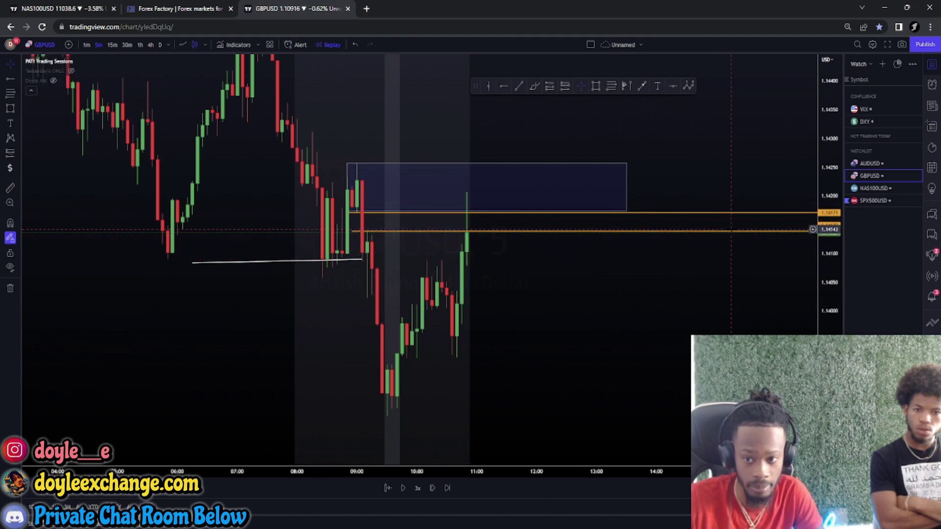
{"action": "left_click", "coordinate": [733, 235]}
{"action": "left_click", "coordinate": [607, 67]}
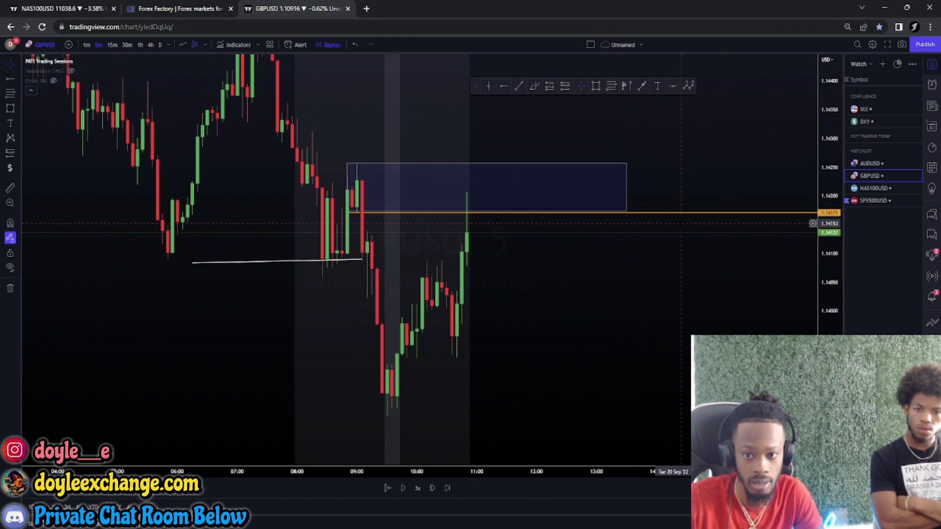
{"action": "left_click", "coordinate": [679, 220]}
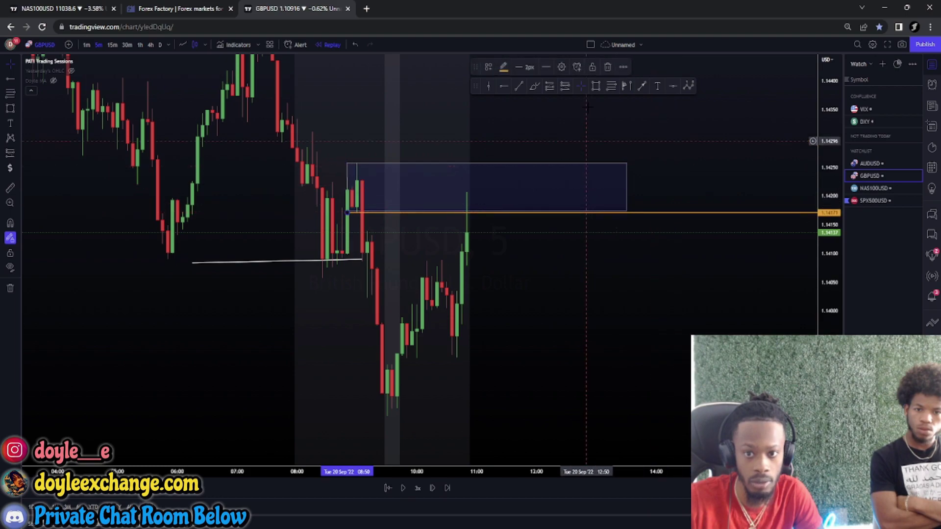
{"action": "left_click", "coordinate": [603, 66]}
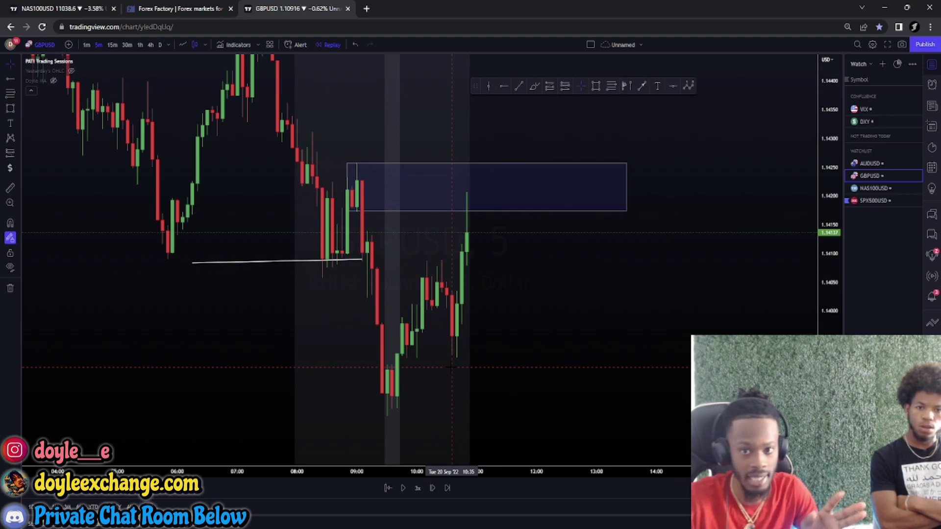
{"action": "left_click", "coordinate": [534, 86]}
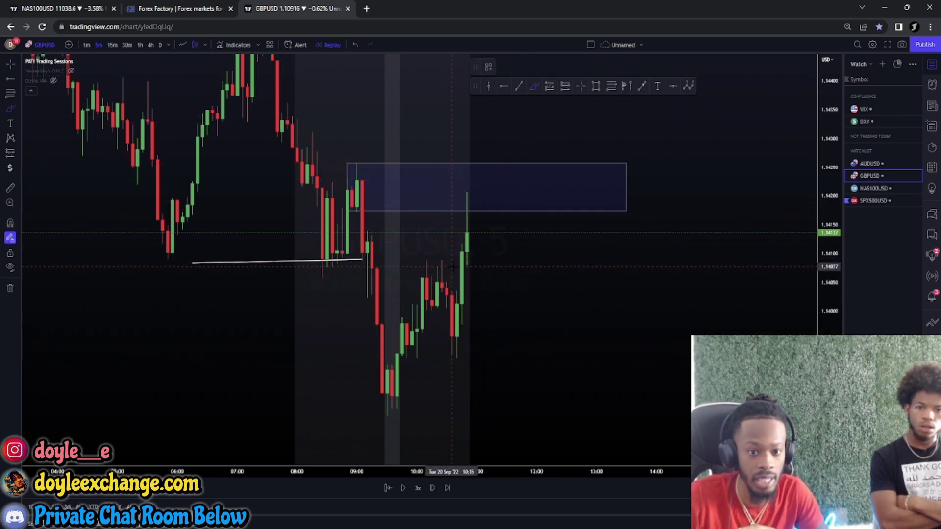
{"action": "left_click_drag", "start_coordinate": [461, 265], "coordinate": [504, 266]}
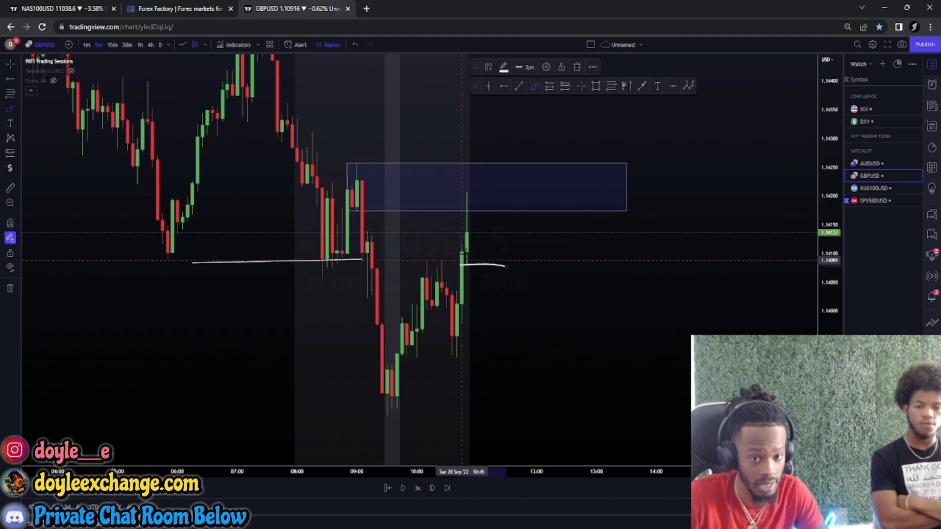
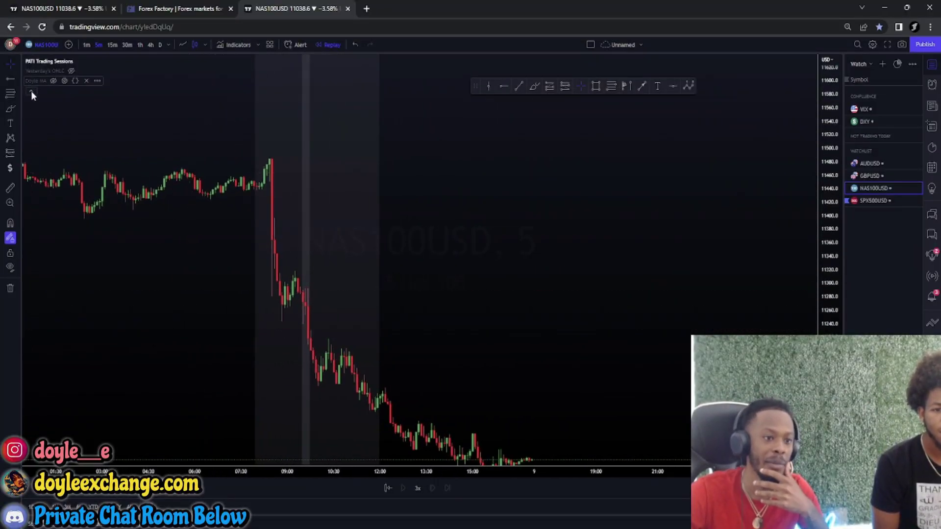
Collapse the indicator legend on the NAS100USD chart and place a horizontal ray at about 11450.2 from the 08:20 candle of 7 Oct 2022
{"action": "left_click", "coordinate": [31, 91]}
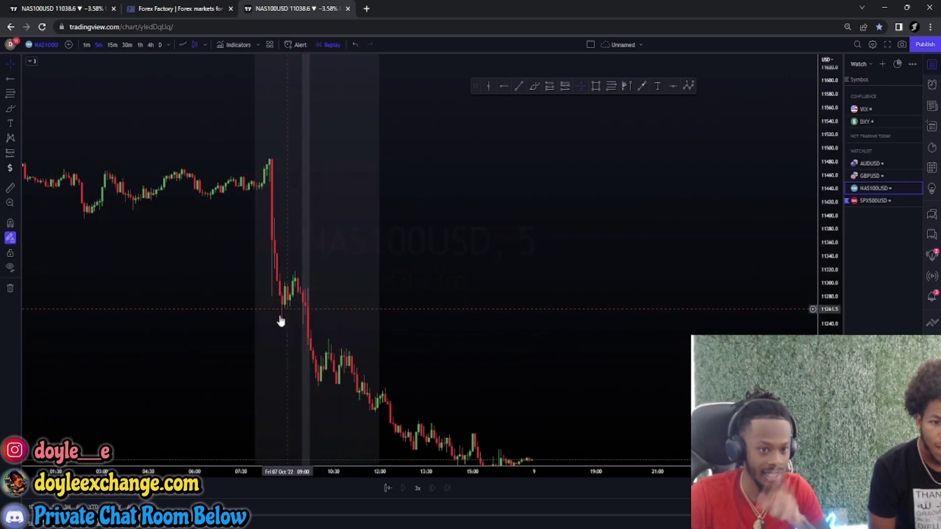
{"action": "scroll", "coordinate": [566, 316], "scroll_direction": "up", "scroll_amount": 3}
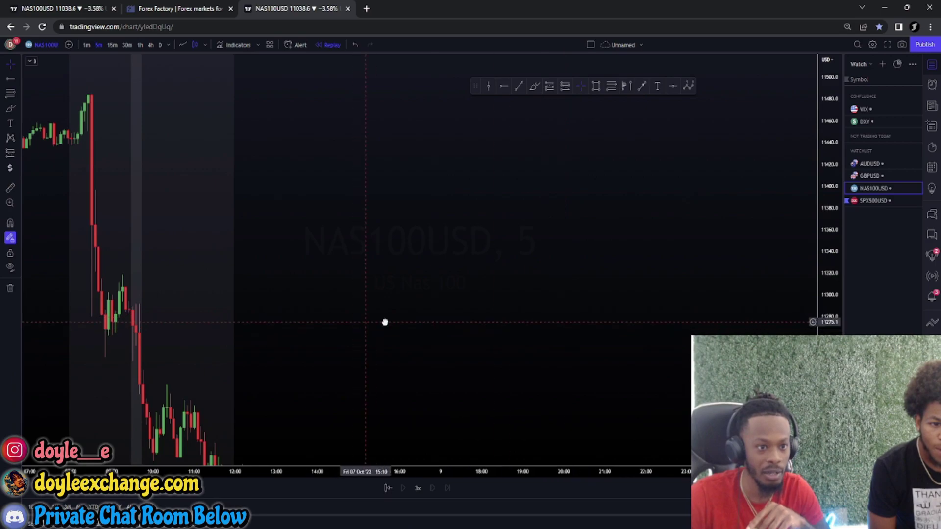
{"action": "left_click_drag", "start_coordinate": [378, 322], "coordinate": [524, 324]}
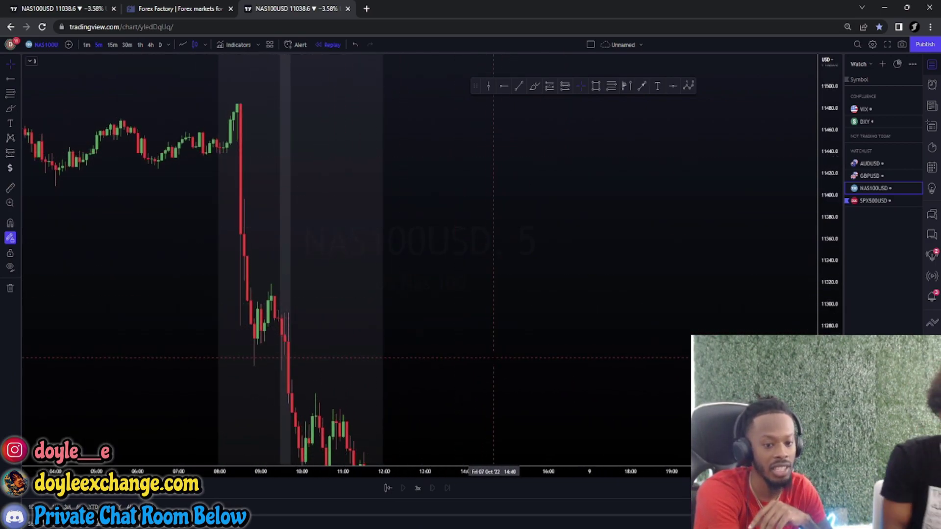
{"action": "left_click_drag", "start_coordinate": [412, 319], "coordinate": [440, 383]}
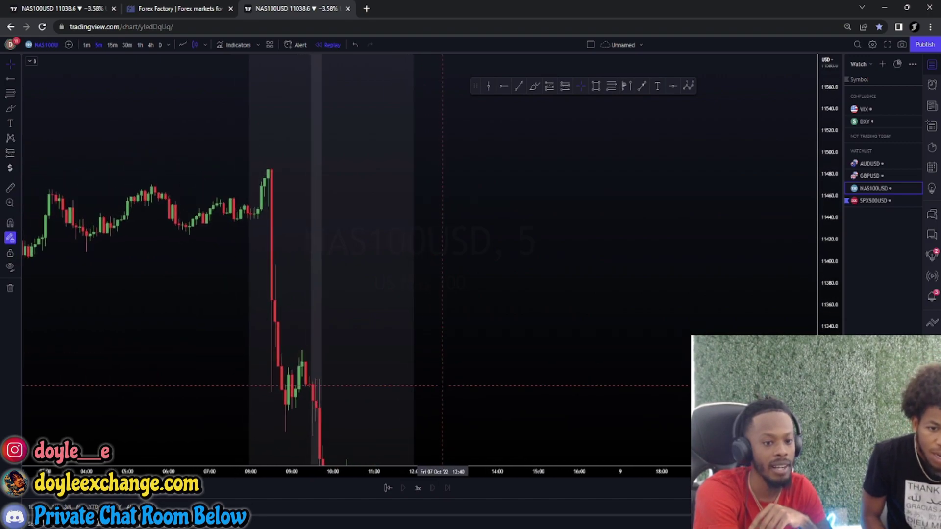
{"action": "left_click_drag", "start_coordinate": [420, 330], "coordinate": [428, 336]}
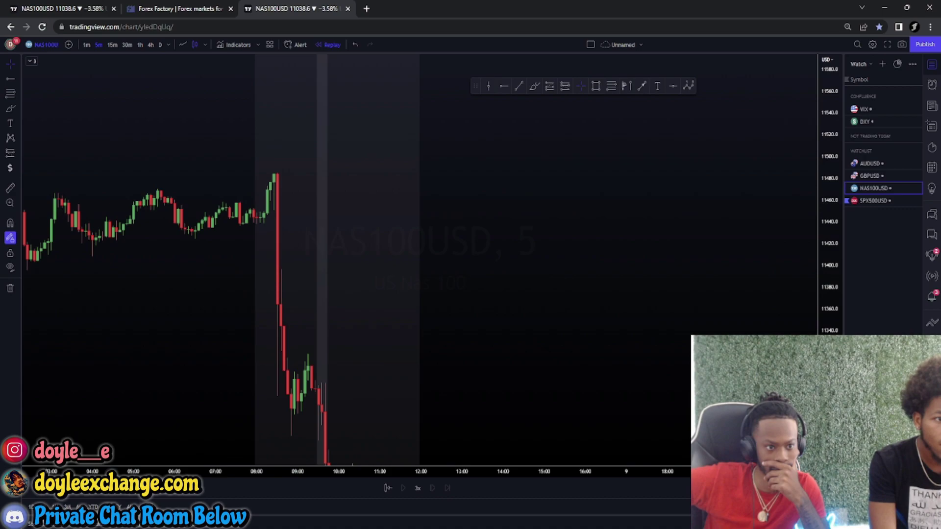
{"action": "left_click", "coordinate": [12, 83]}
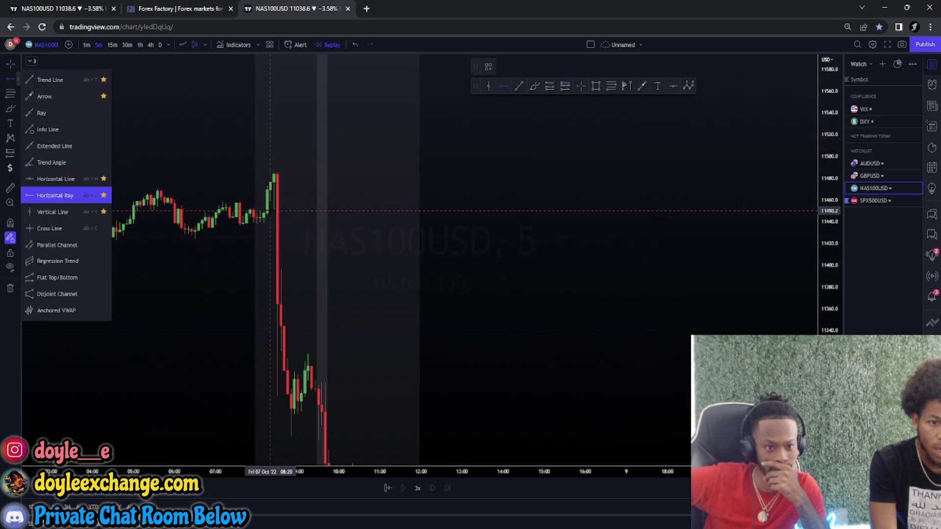
{"action": "left_click", "coordinate": [281, 211]}
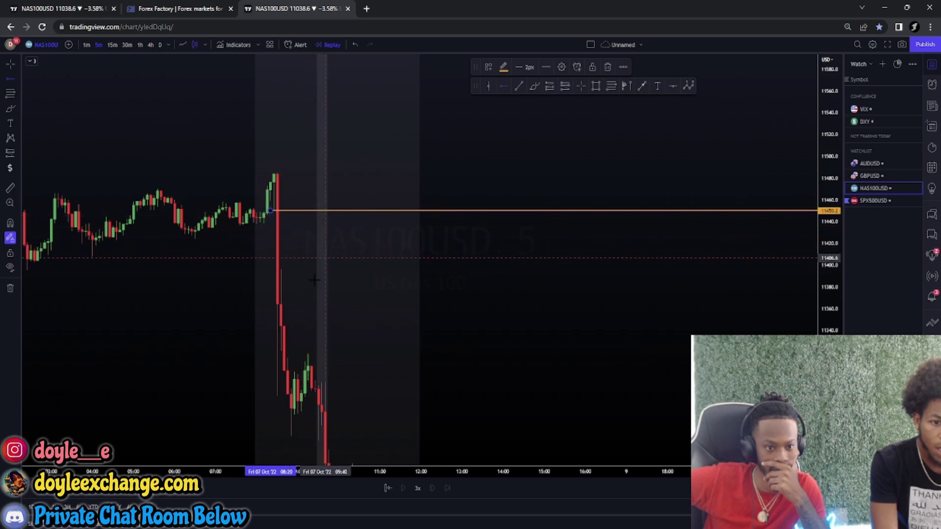
Place a second horizontal ray at about 11397.5 from the 08:55 candle and undo the duplicate rays beside it
{"action": "left_click", "coordinate": [294, 268]}
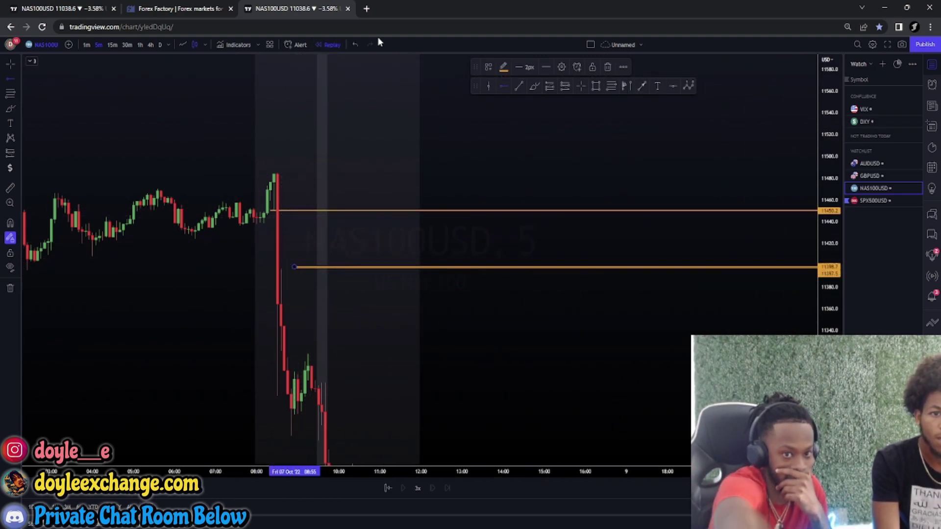
{"action": "left_click", "coordinate": [354, 45]}
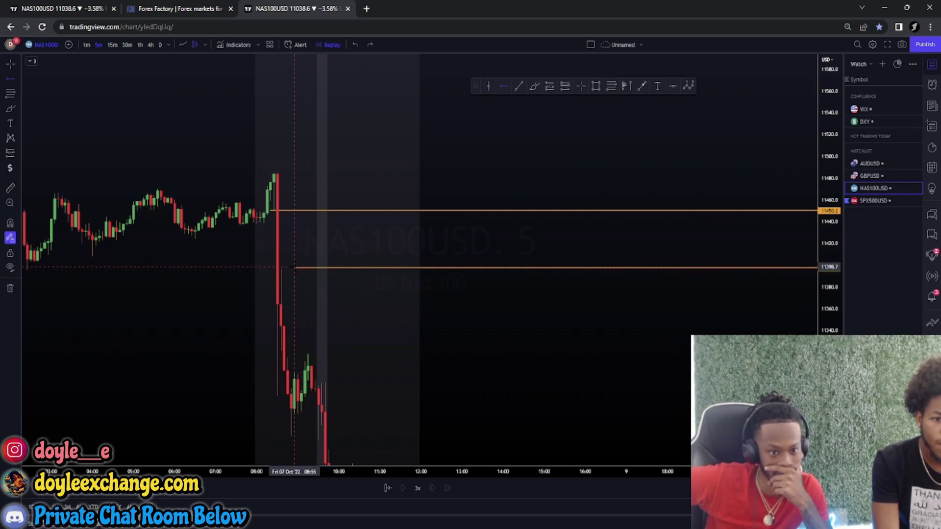
{"action": "left_click", "coordinate": [294, 268]}
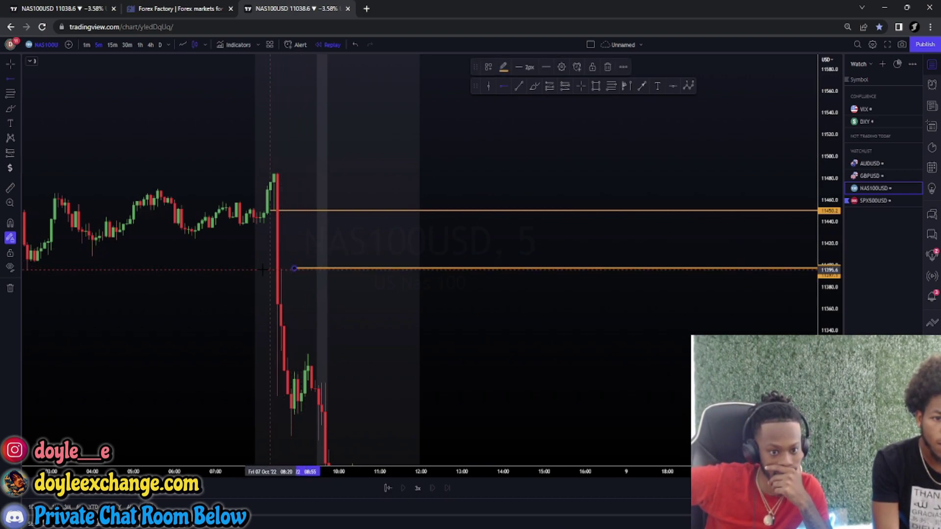
{"action": "left_click_drag", "start_coordinate": [294, 268], "coordinate": [311, 270]}
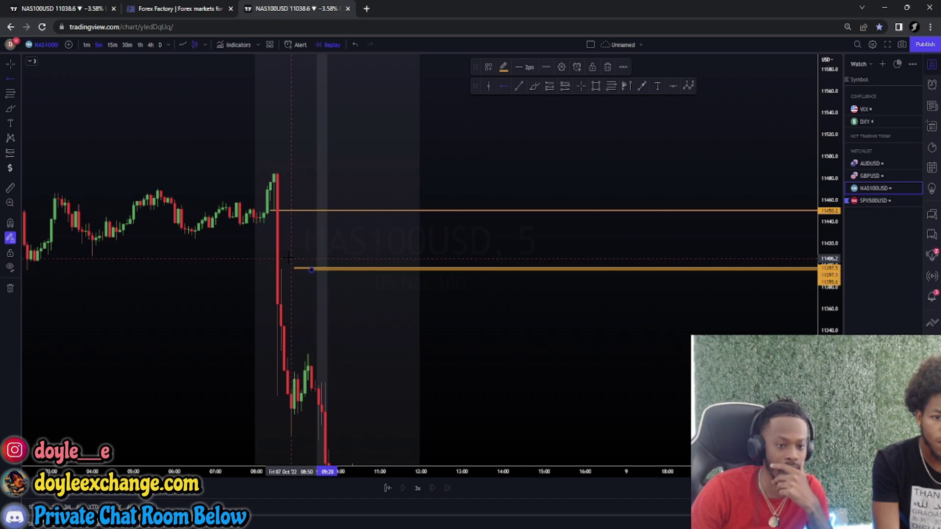
{"action": "left_click", "coordinate": [356, 45]}
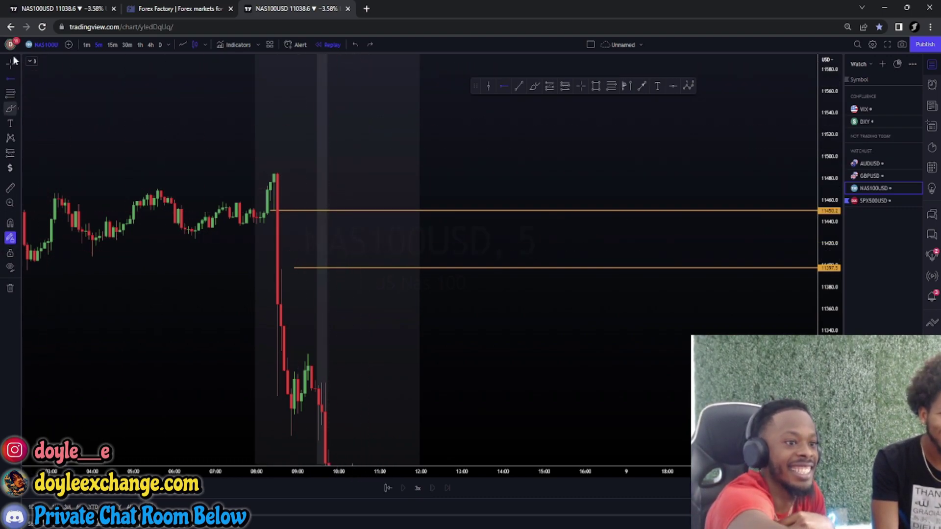
Move the start of the lower ray back to the 08:15 candle at about 11397.1
{"action": "left_click", "coordinate": [12, 81]}
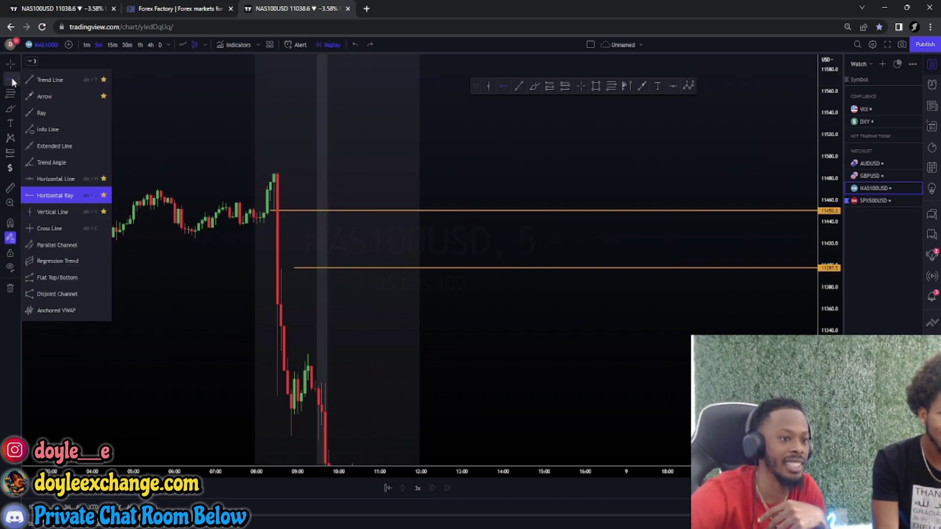
{"action": "key", "text": "Escape"}
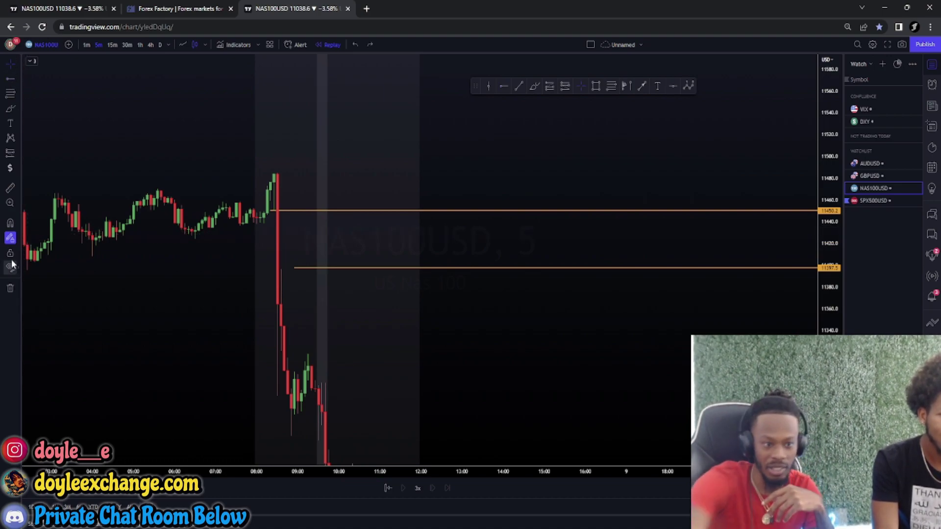
{"action": "left_click_drag", "start_coordinate": [294, 269], "coordinate": [267, 268]}
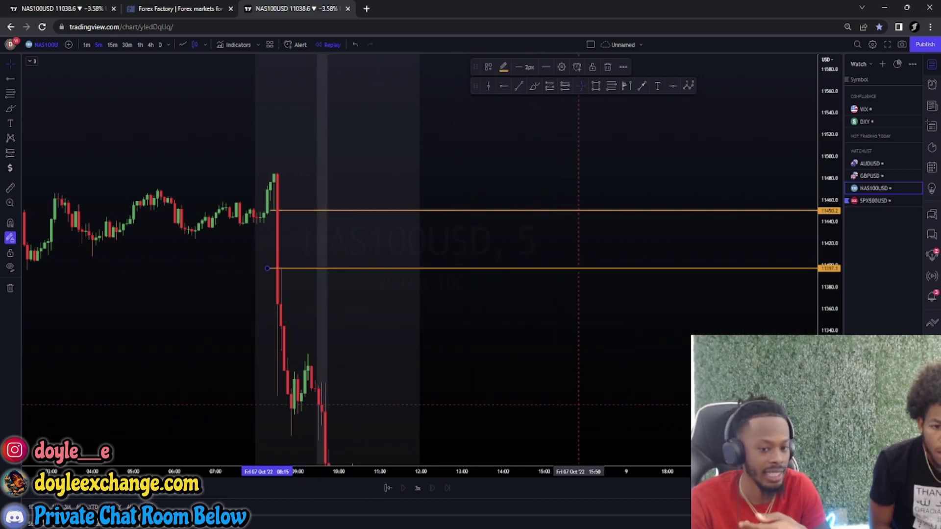
Place two horizontal rays starting at the 09:25 candle of 7 Oct 2022, below the existing pair, one just beneath the other
{"action": "left_click", "coordinate": [503, 86]}
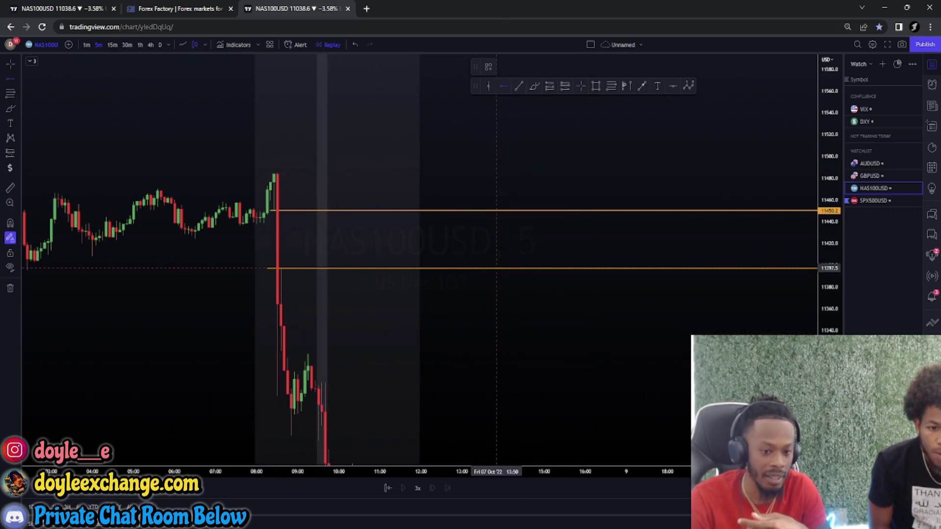
{"action": "left_click", "coordinate": [316, 425]}
{"action": "left_click", "coordinate": [315, 449]}
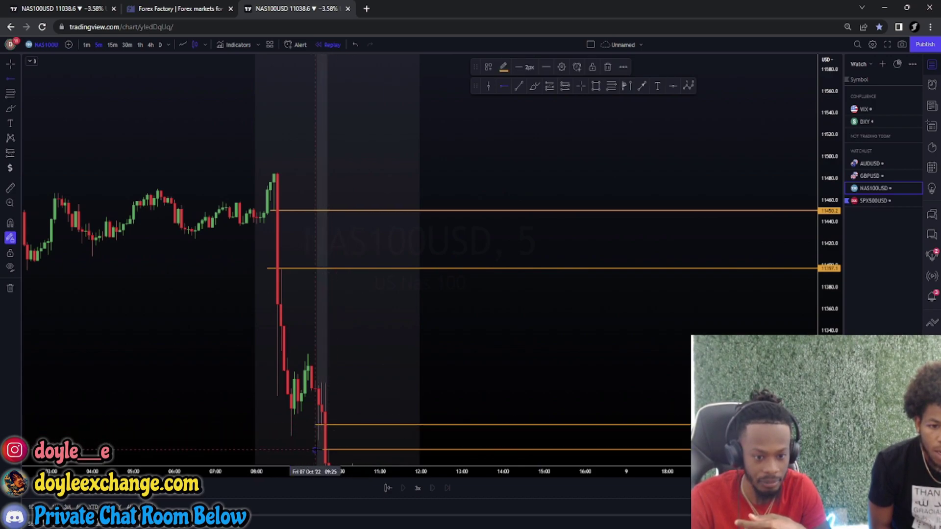
{"action": "left_click", "coordinate": [9, 64]}
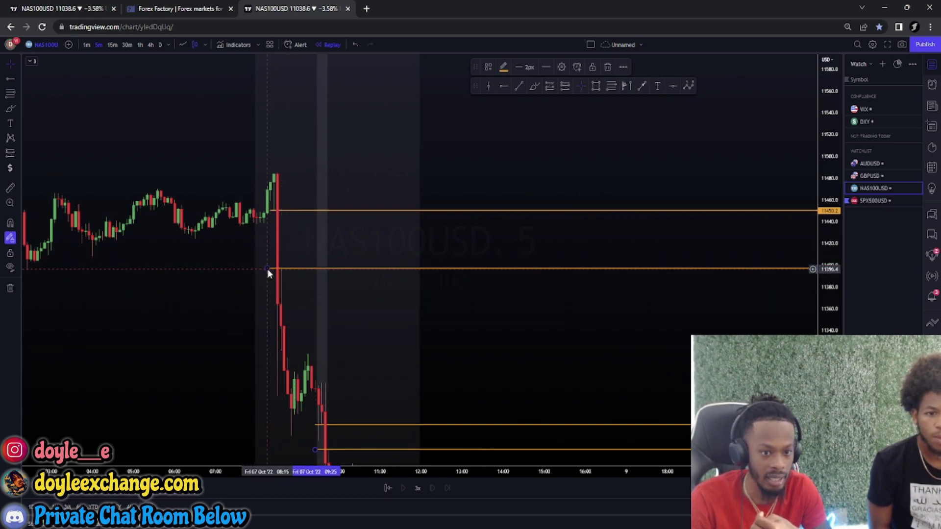
Try the second-highest ray at about 11364.6 and return it to about 11396.4
{"action": "left_click_drag", "start_coordinate": [267, 269], "coordinate": [266, 304]}
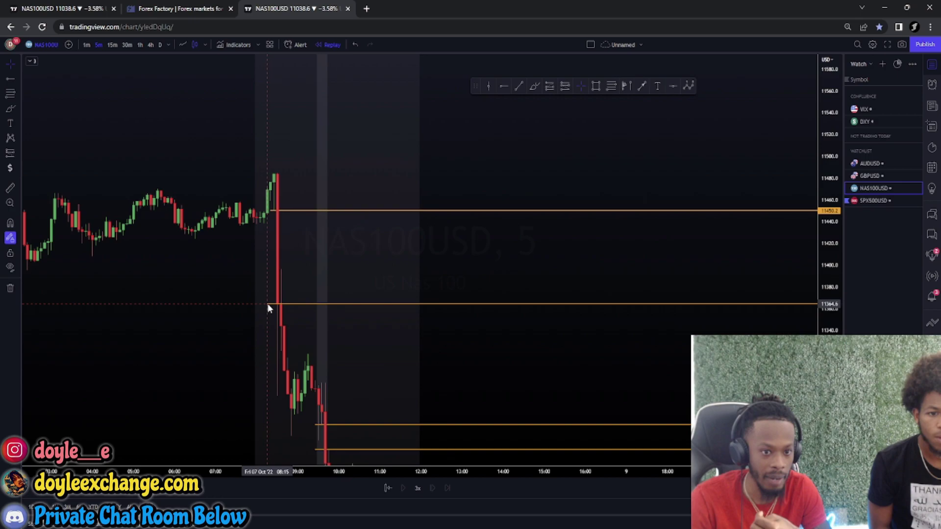
{"action": "mouse_move", "coordinate": [268, 209]}
{"action": "left_mouse_down"}
{"action": "mouse_move", "coordinate": [269, 164]}
{"action": "mouse_move", "coordinate": [267, 201]}
{"action": "left_mouse_up"}
{"action": "left_click_drag", "start_coordinate": [265, 294], "coordinate": [252, 245]}
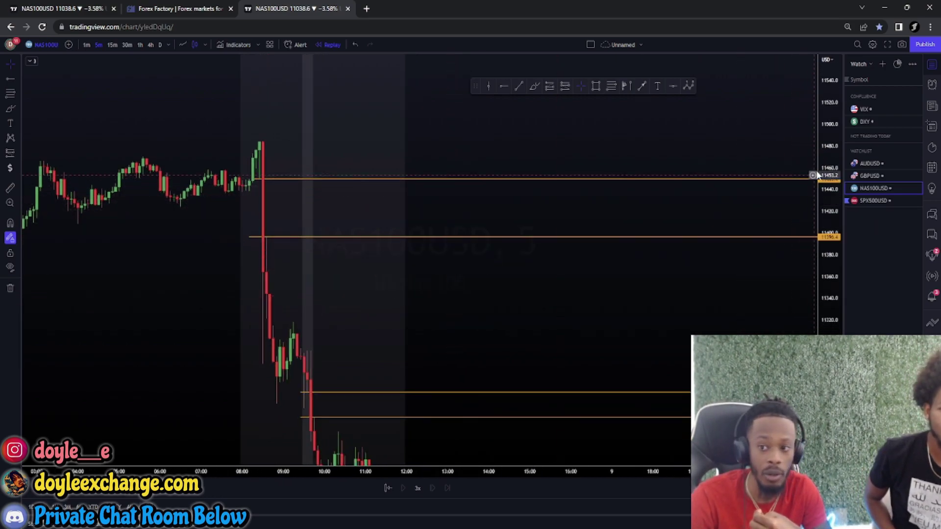
{"action": "left_click_drag", "start_coordinate": [832, 157], "coordinate": [824, 226]}
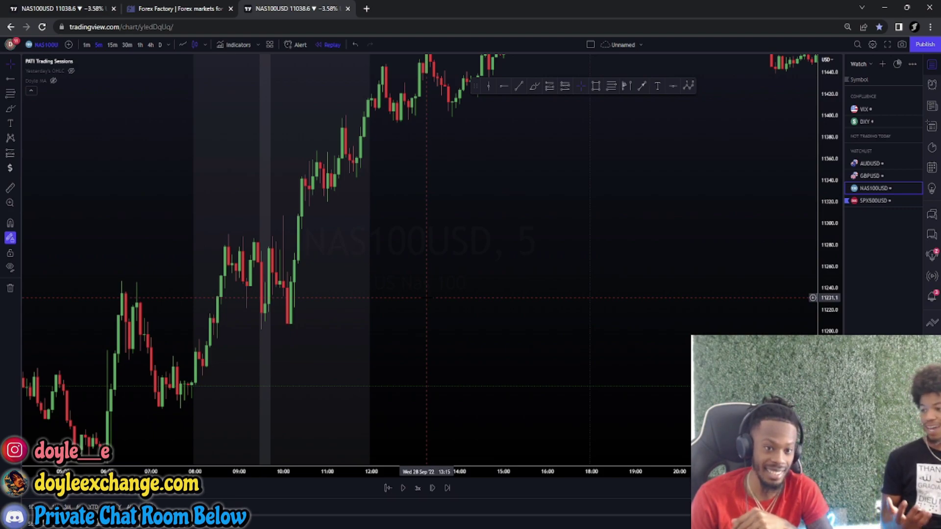
{"action": "left_click_drag", "start_coordinate": [402, 354], "coordinate": [409, 360]}
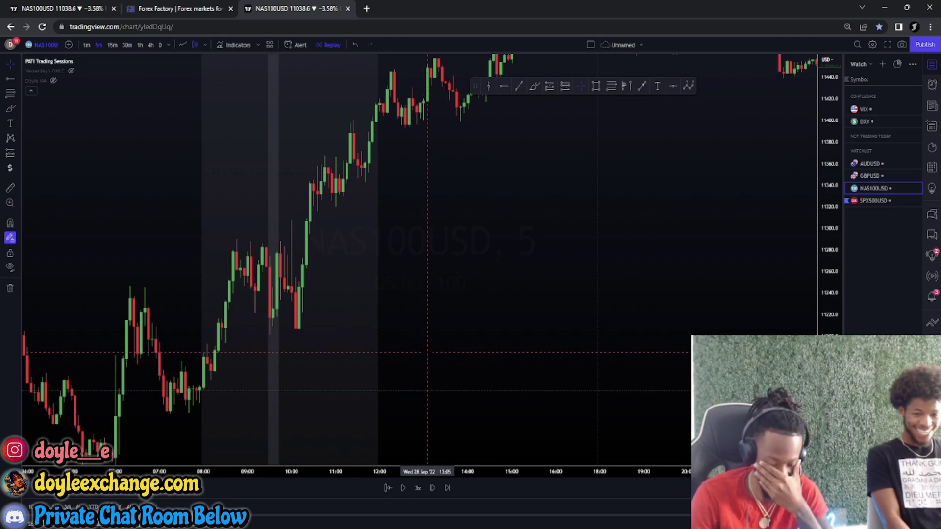
{"action": "left_click_drag", "start_coordinate": [398, 351], "coordinate": [449, 357]}
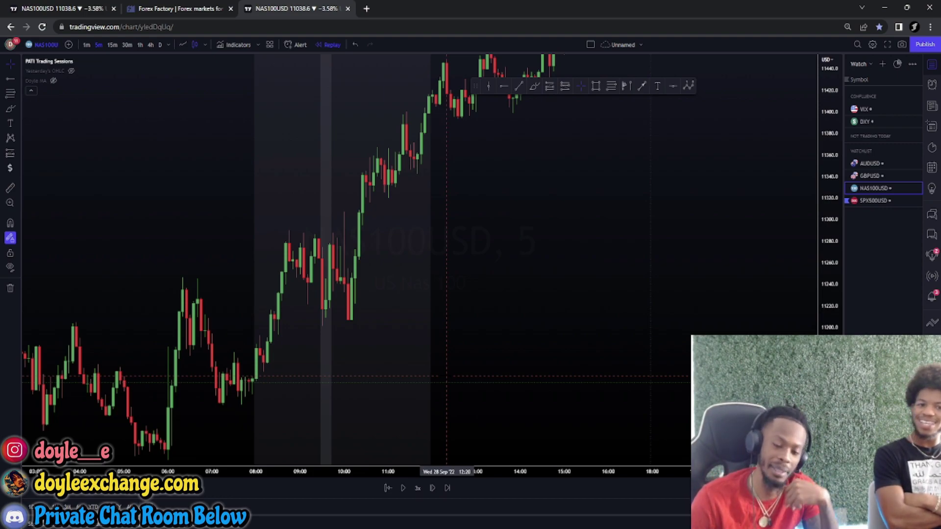
{"action": "left_click", "coordinate": [392, 333]}
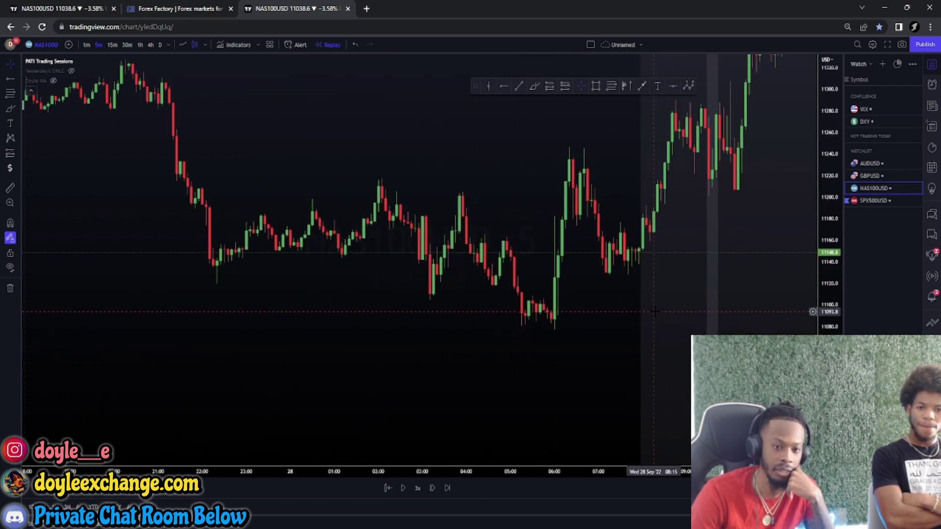